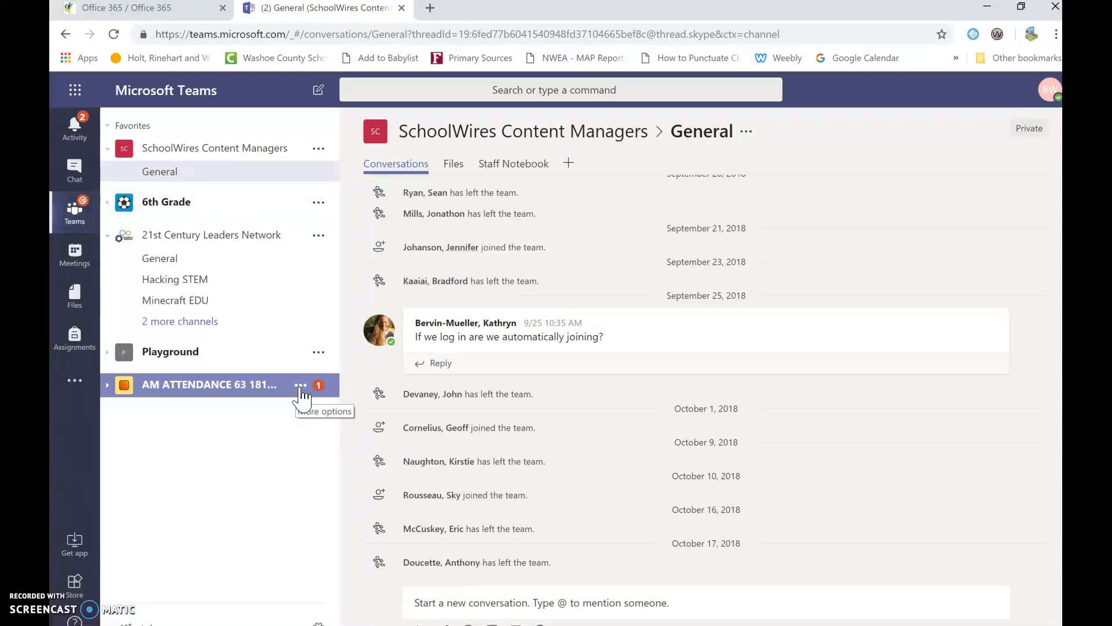
- Review the available team options for the AM ATTENDANCE, 6th Grade and Playground teams
{"action": "left_click", "coordinate": [300, 386]}
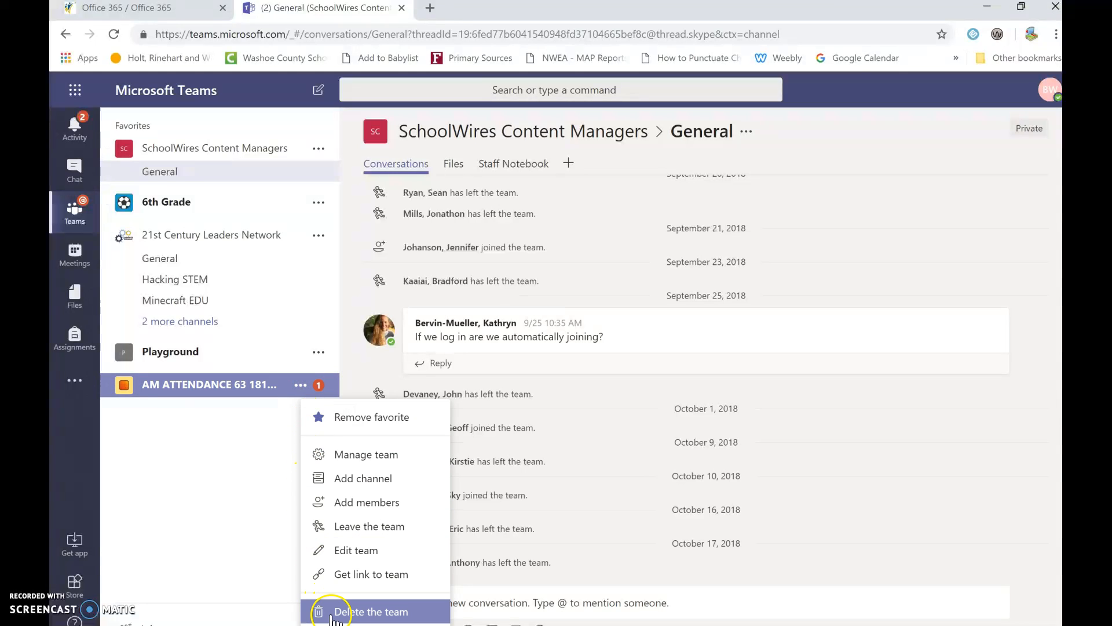
{"action": "left_click", "coordinate": [231, 475]}
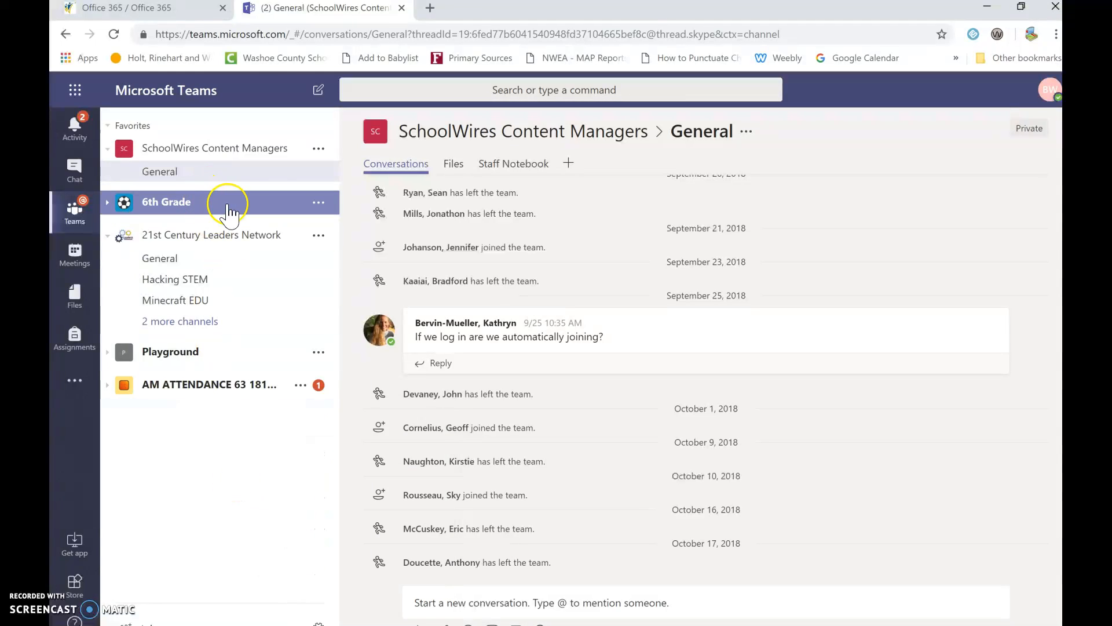
{"action": "left_click", "coordinate": [318, 204]}
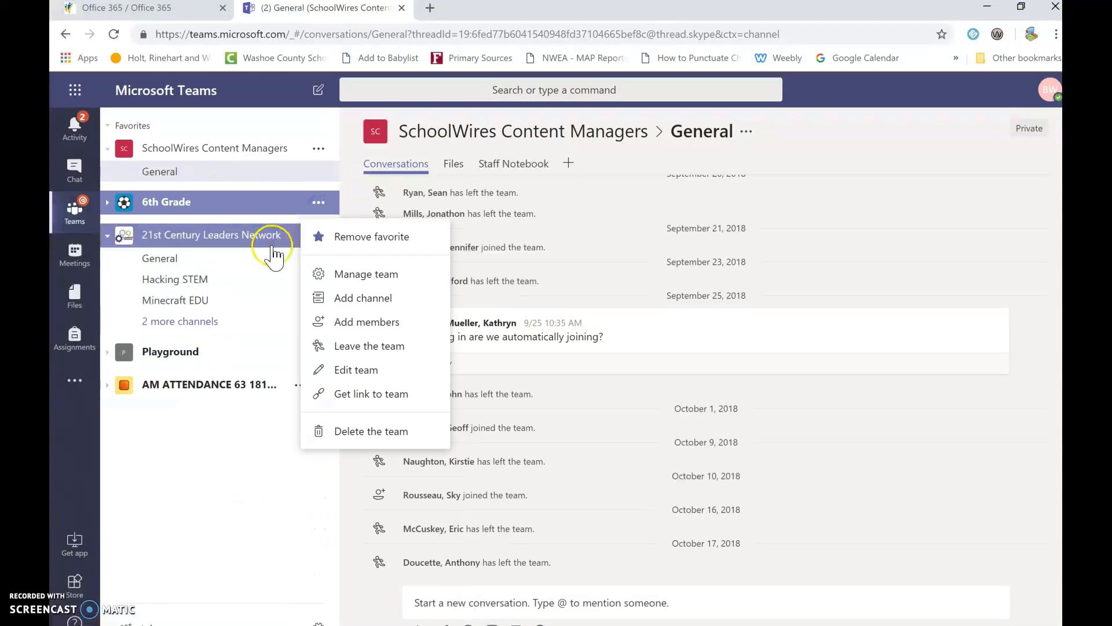
{"action": "left_click", "coordinate": [249, 207]}
{"action": "right_click", "coordinate": [249, 208]}
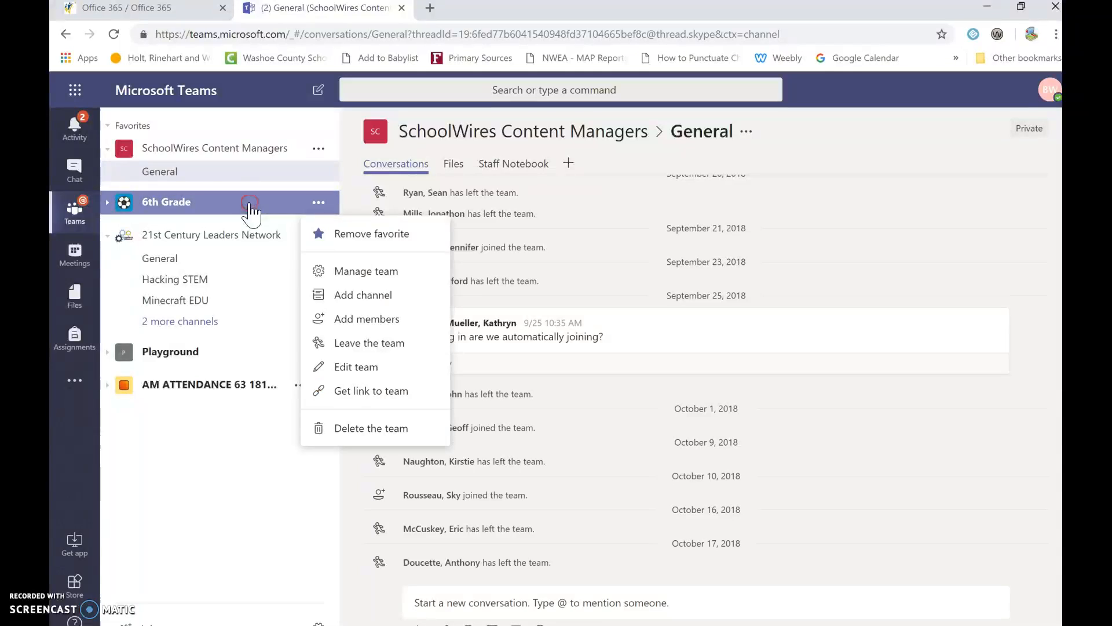
{"action": "left_click", "coordinate": [282, 430]}
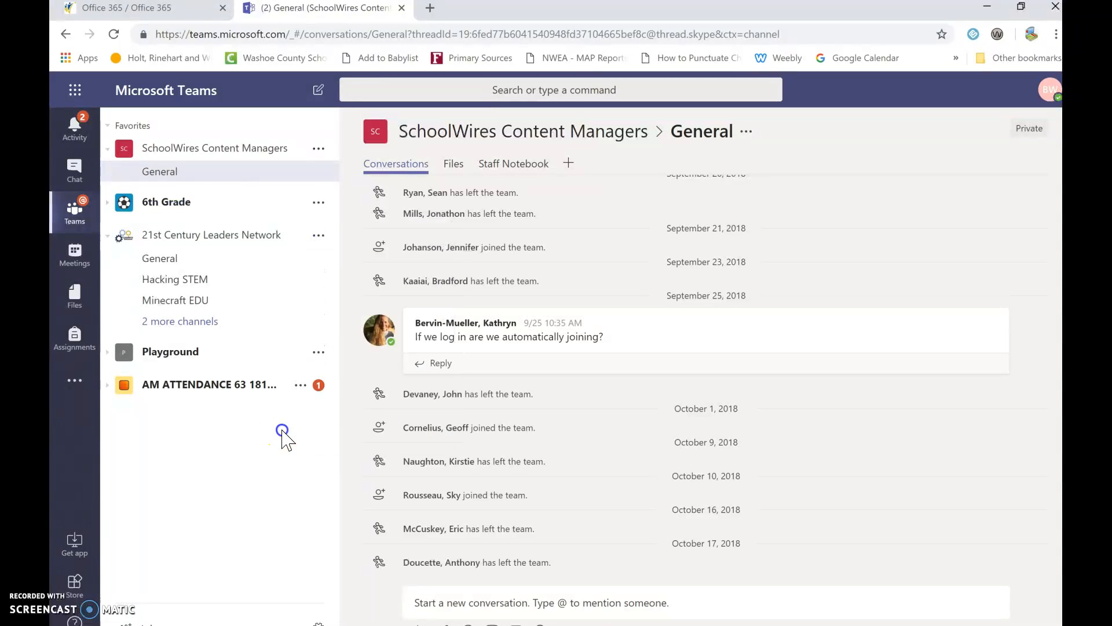
{"action": "left_click", "coordinate": [300, 386]}
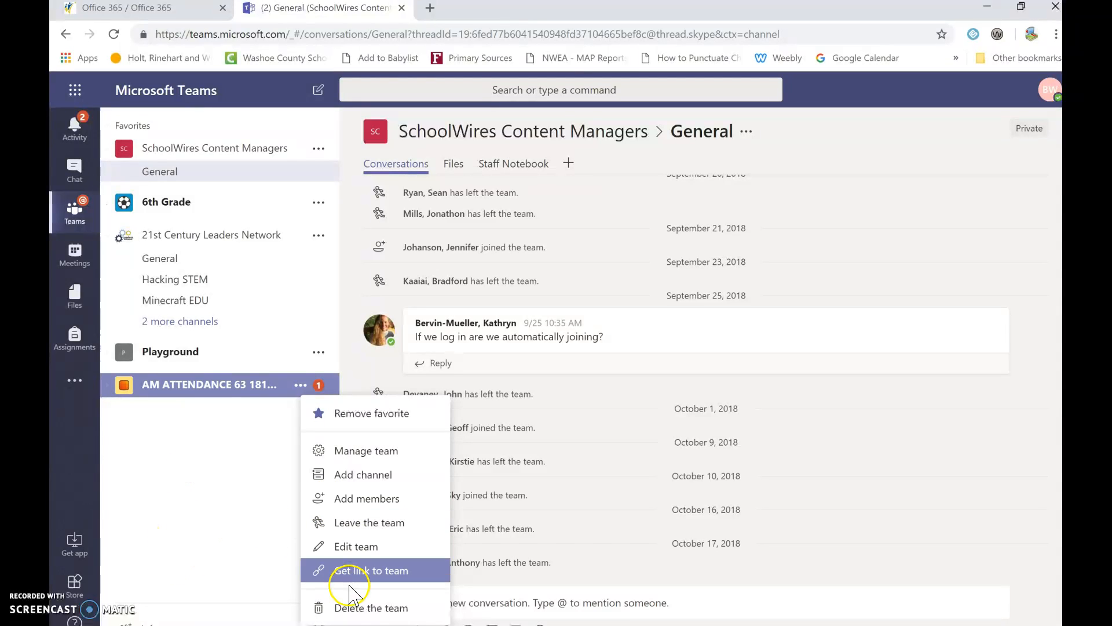
{"action": "left_click", "coordinate": [220, 481]}
{"action": "left_click", "coordinate": [314, 353]}
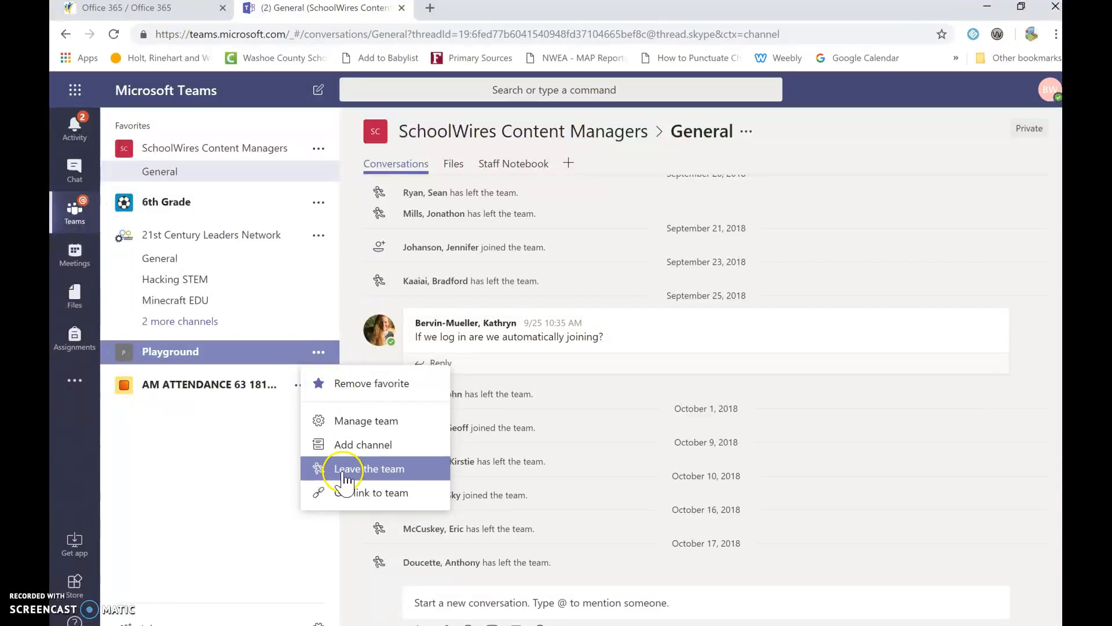
{"action": "left_click", "coordinate": [267, 458]}
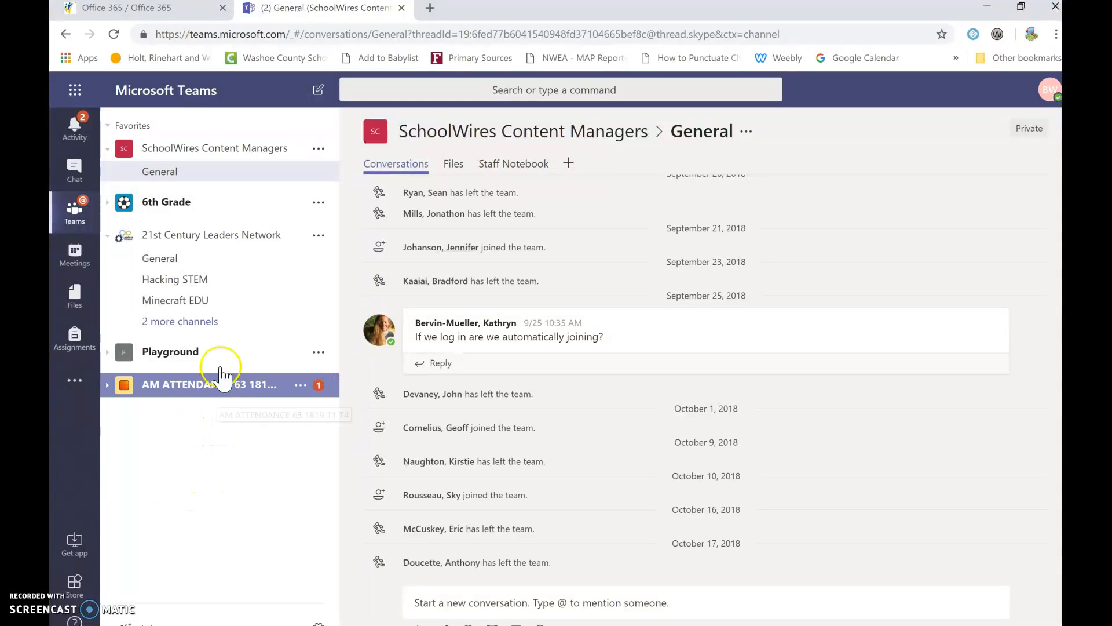
- Open the assignments of the AM ATTENDANCE 63 1819 T1 T4 class team
{"action": "left_click", "coordinate": [219, 385]}
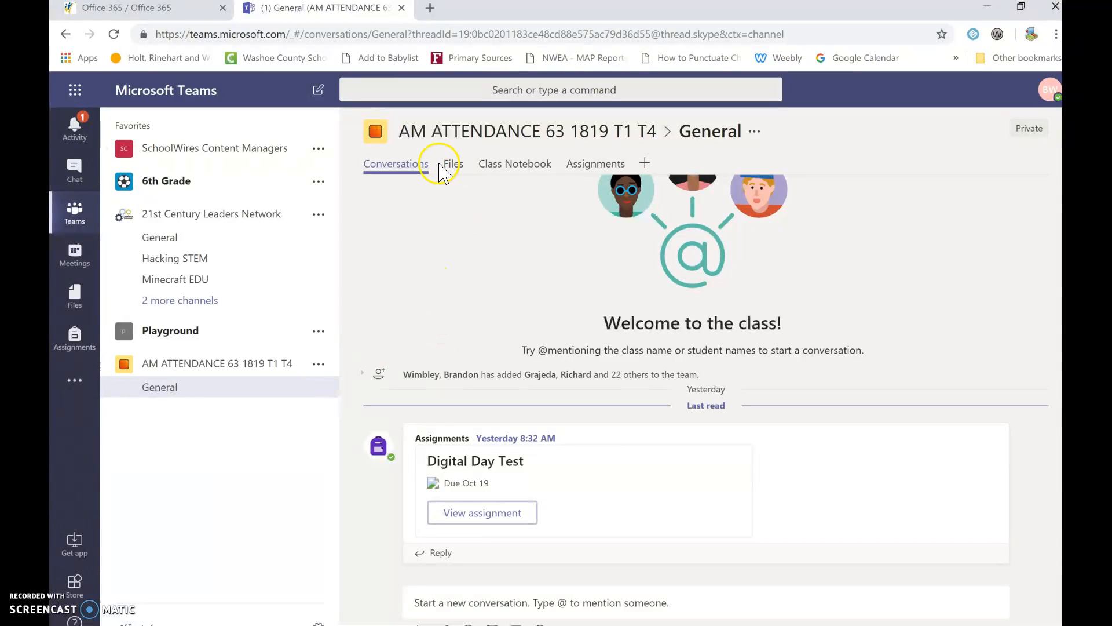
{"action": "left_click", "coordinate": [588, 164]}
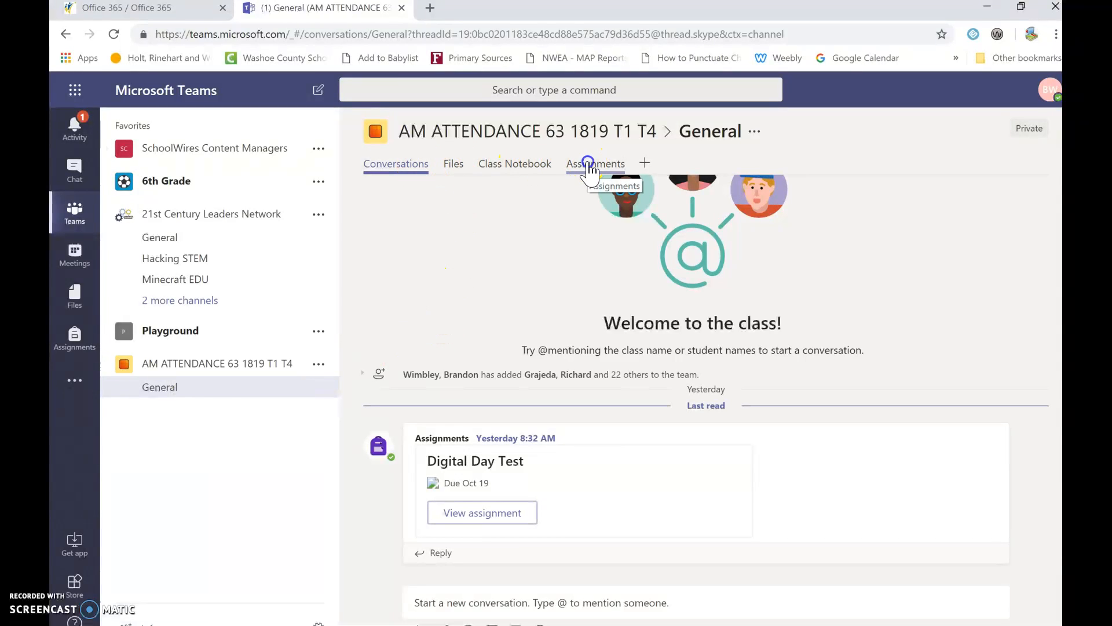
{"action": "left_click", "coordinate": [588, 225]}
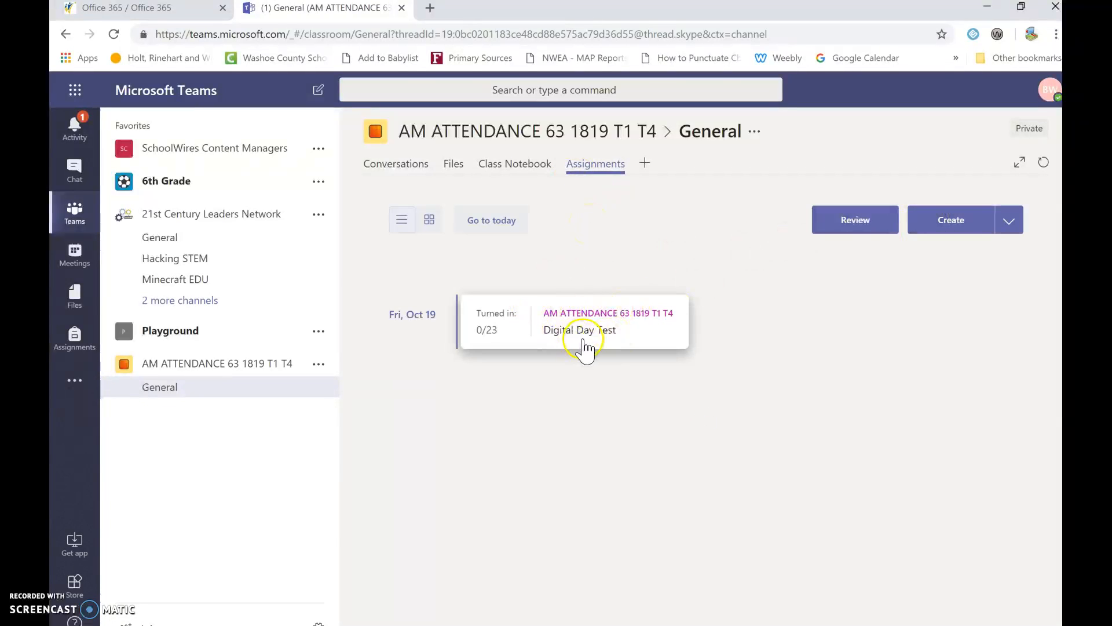
- Create a new assignment for the class titled "Digital Day Test"
{"action": "left_click", "coordinate": [955, 224]}
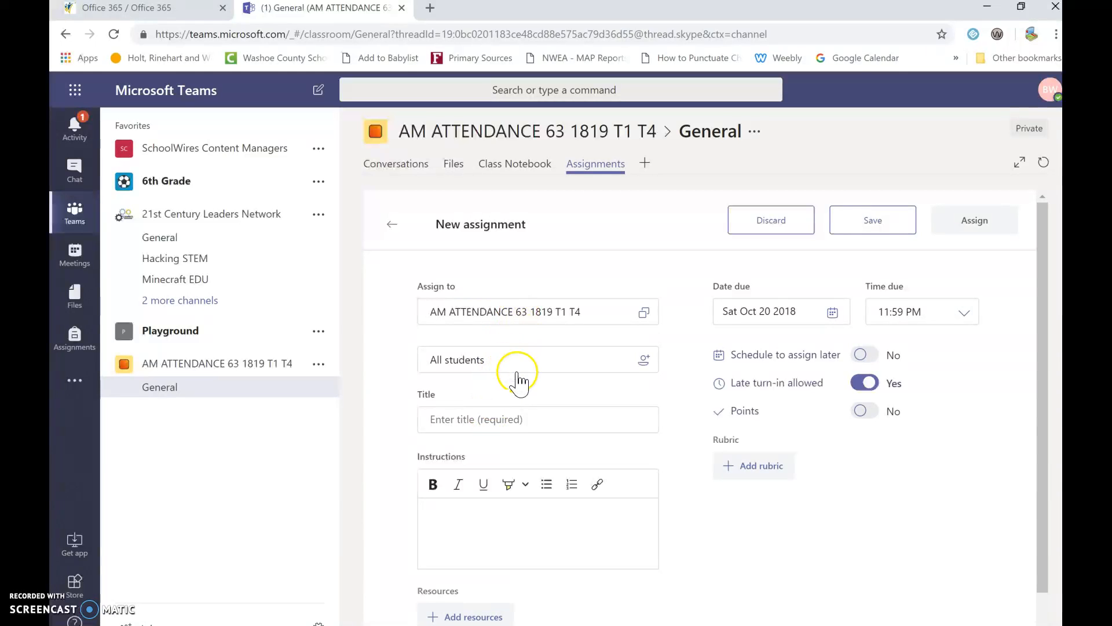
{"action": "left_click", "coordinate": [503, 419]}
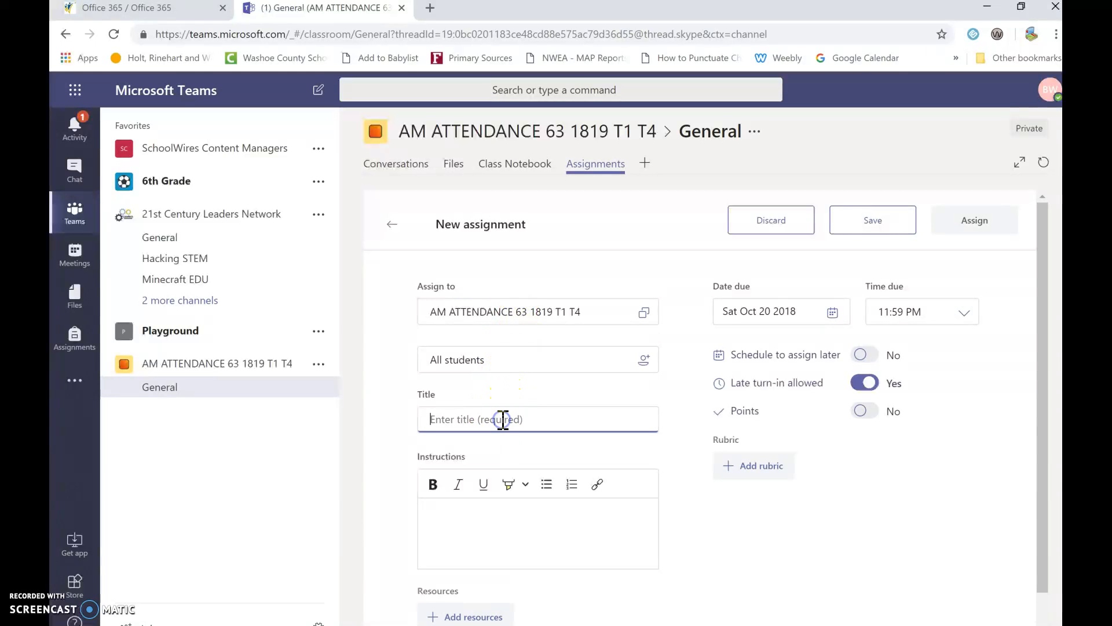
{"action": "type", "text": "Di"}
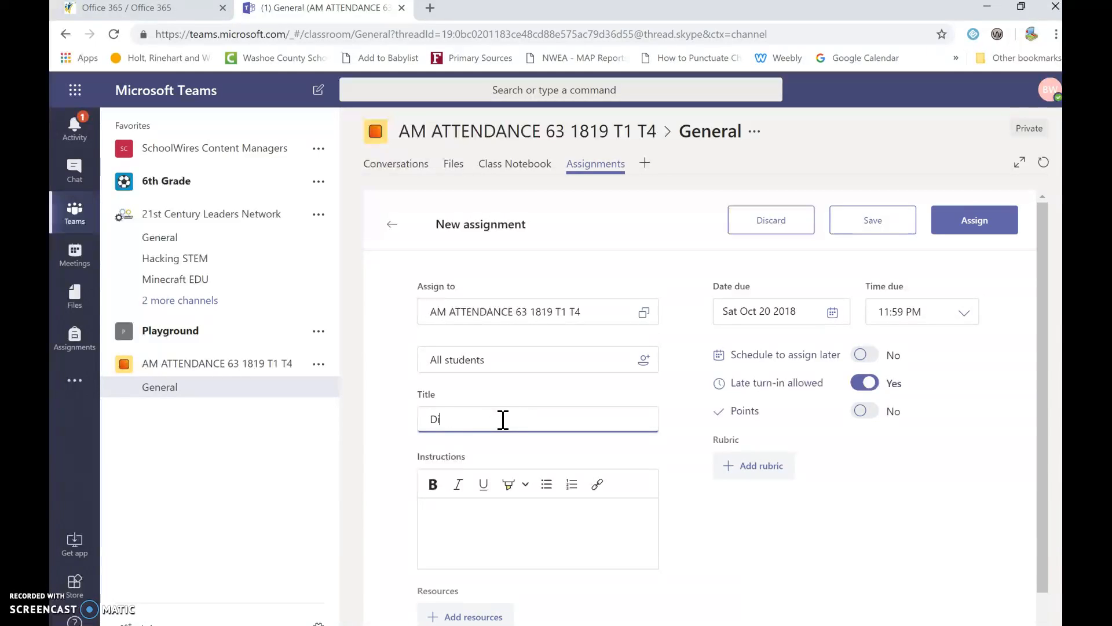
{"action": "type", "text": "gital Day Test"}
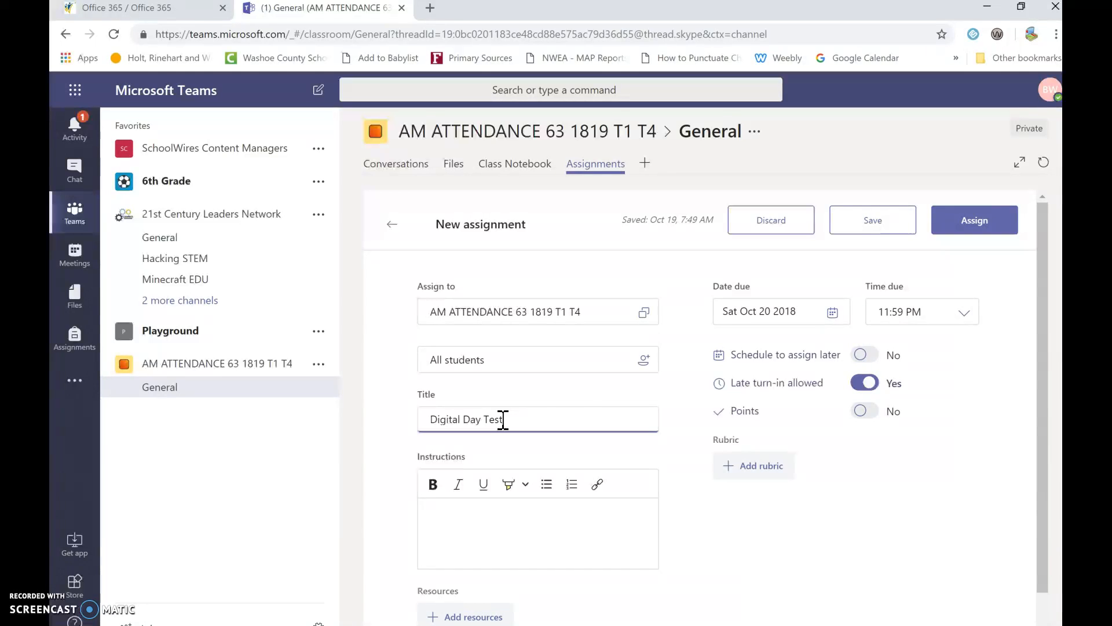
- Write the instructions: Reading with "-Read 20 minutes" and "-Type a short summary", and, after a blank line, Math with "-watch ratio video"
{"action": "left_click", "coordinate": [519, 517]}
{"action": "scroll", "coordinate": [517, 521], "scroll_direction": "down", "scroll_amount": 1}
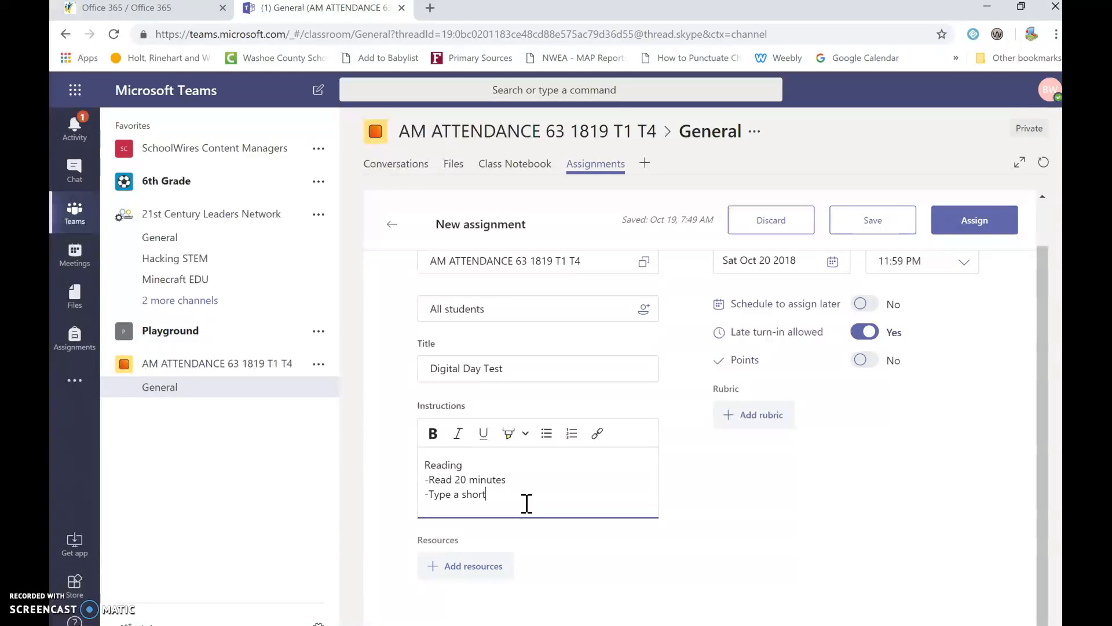
{"action": "key", "text": "Return"}
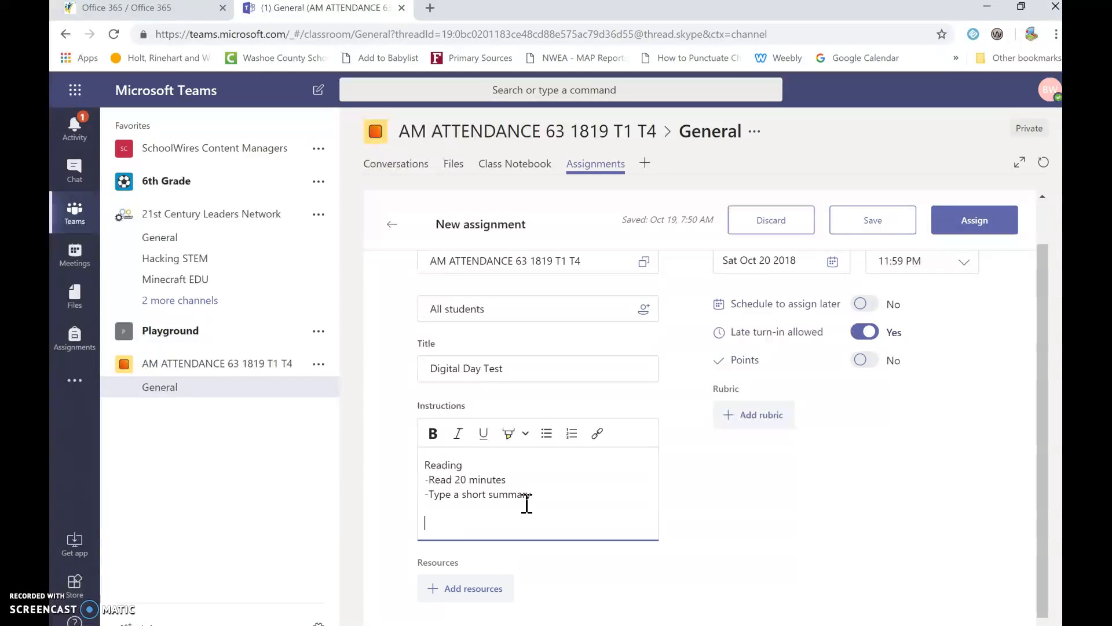
{"action": "key", "text": "Return"}
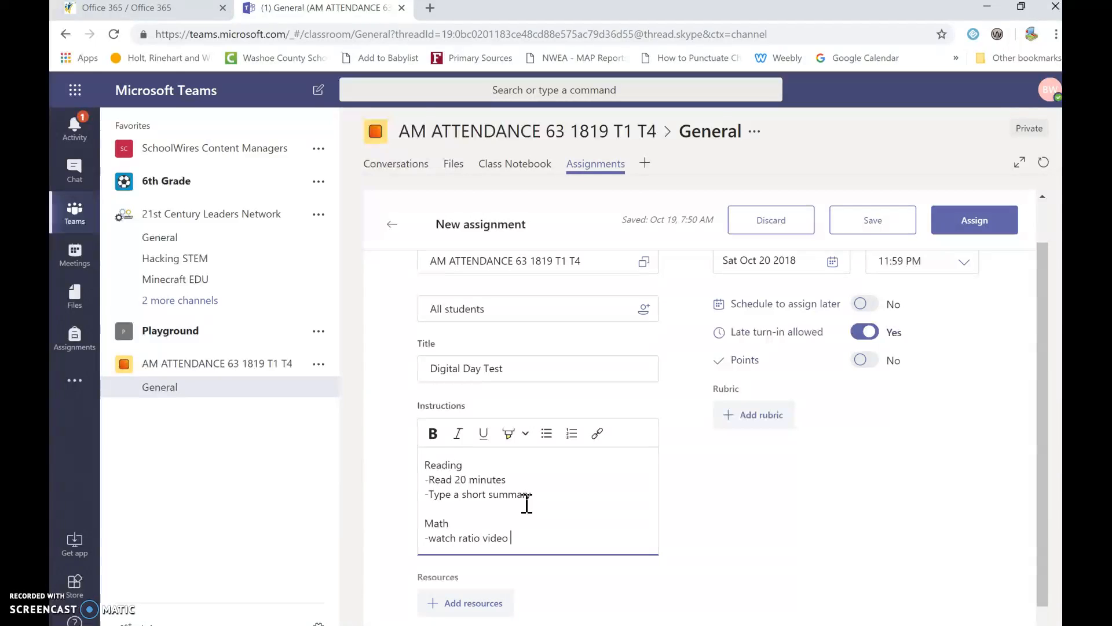
- Open YouTube in a new browser tab and search for "ratios 6th gradde"
{"action": "left_click", "coordinate": [429, 7]}
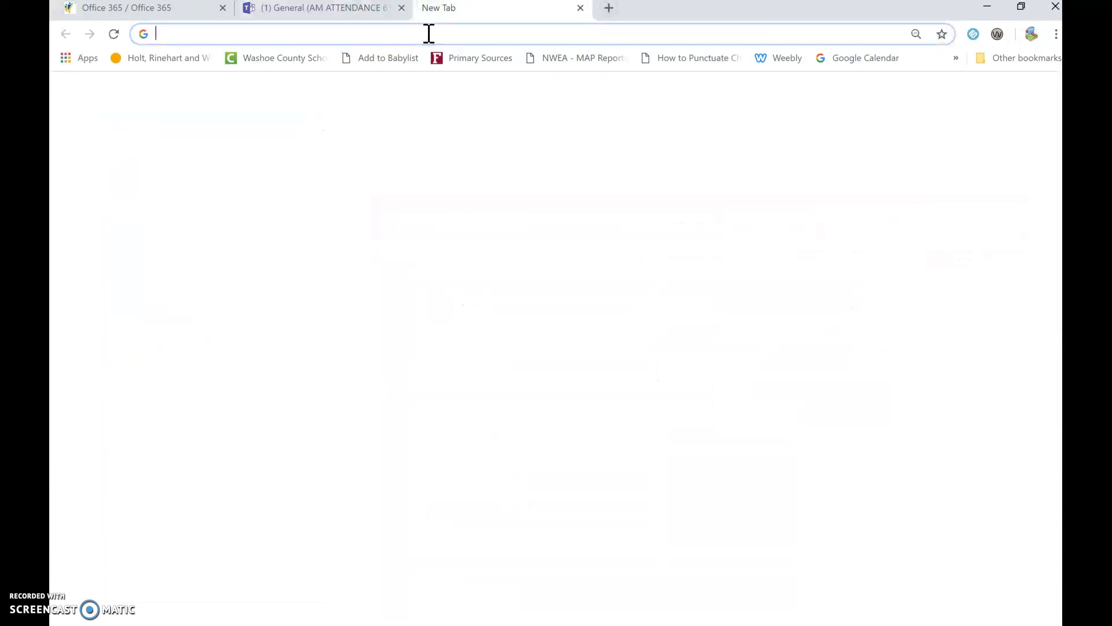
{"action": "type", "text": "youtube"}
{"action": "key", "text": "Return"}
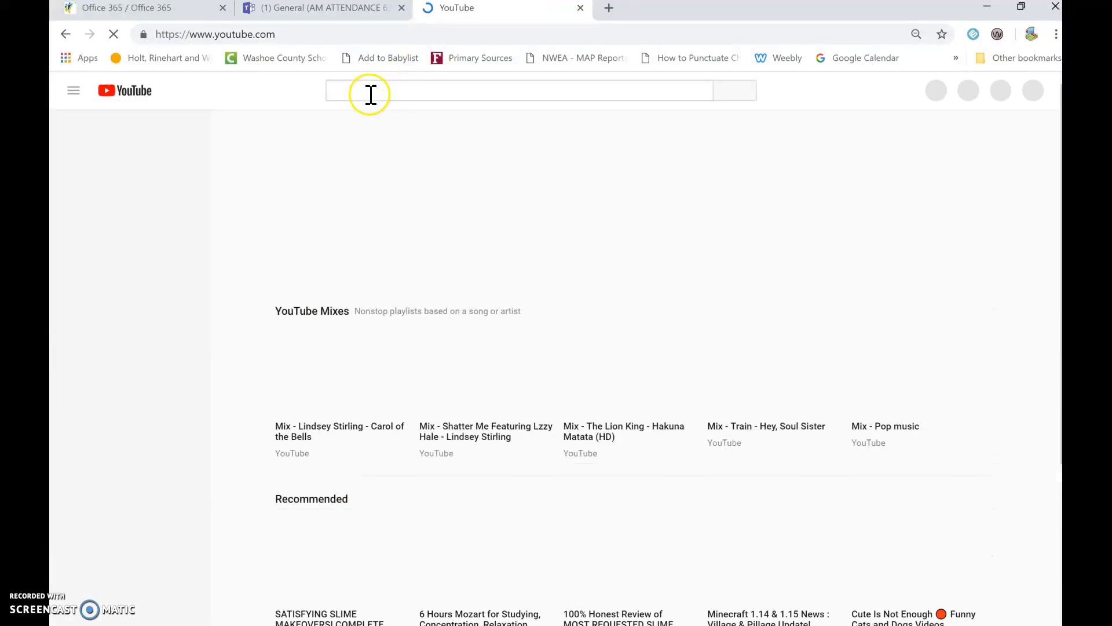
{"action": "left_click", "coordinate": [373, 91]}
{"action": "type", "text": "ratio"}
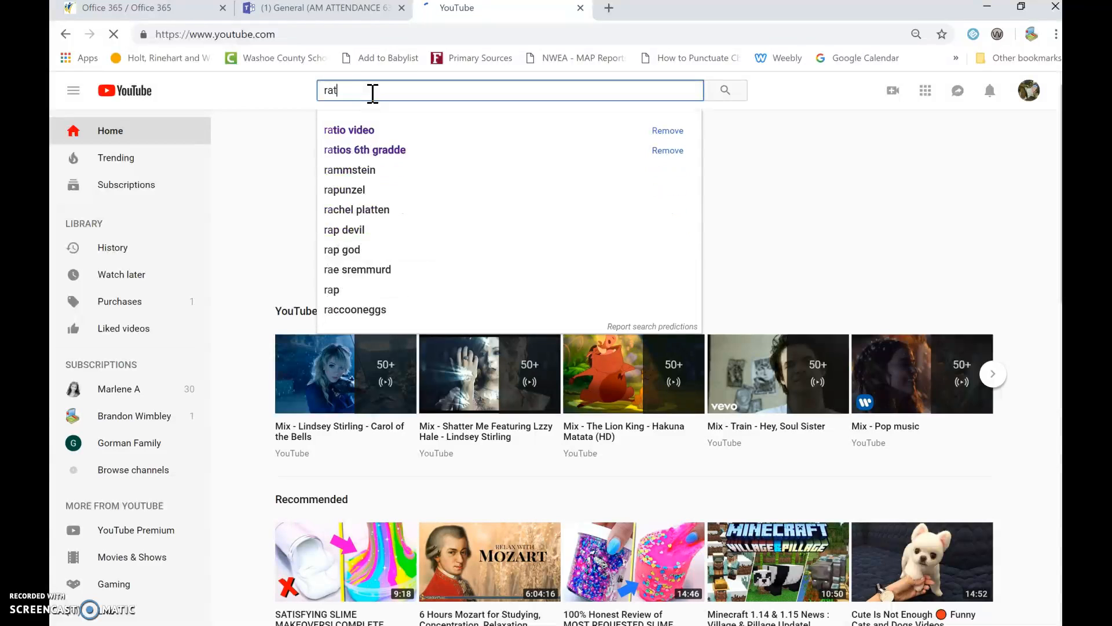
{"action": "key", "text": "Down"}
{"action": "key", "text": "Down"}
{"action": "key", "text": "Return"}
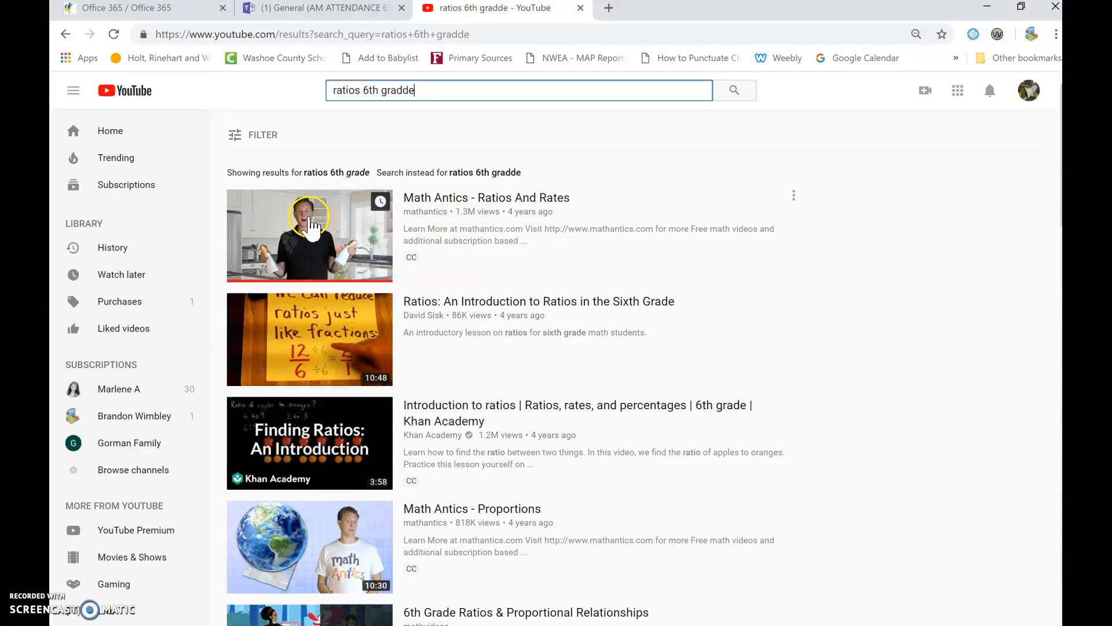
- Copy the link address of the "Math Antics - Ratios And Rates" video and paste it after "-watch ratio video" in the Teams assignment instructions
{"action": "right_click", "coordinate": [310, 218]}
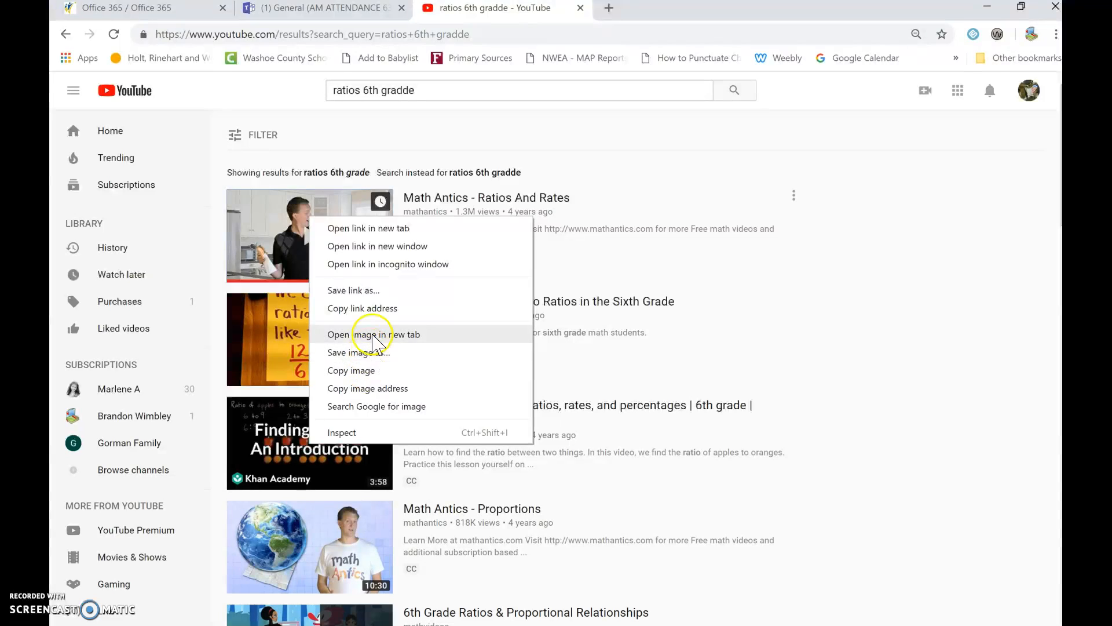
{"action": "left_click", "coordinate": [365, 308]}
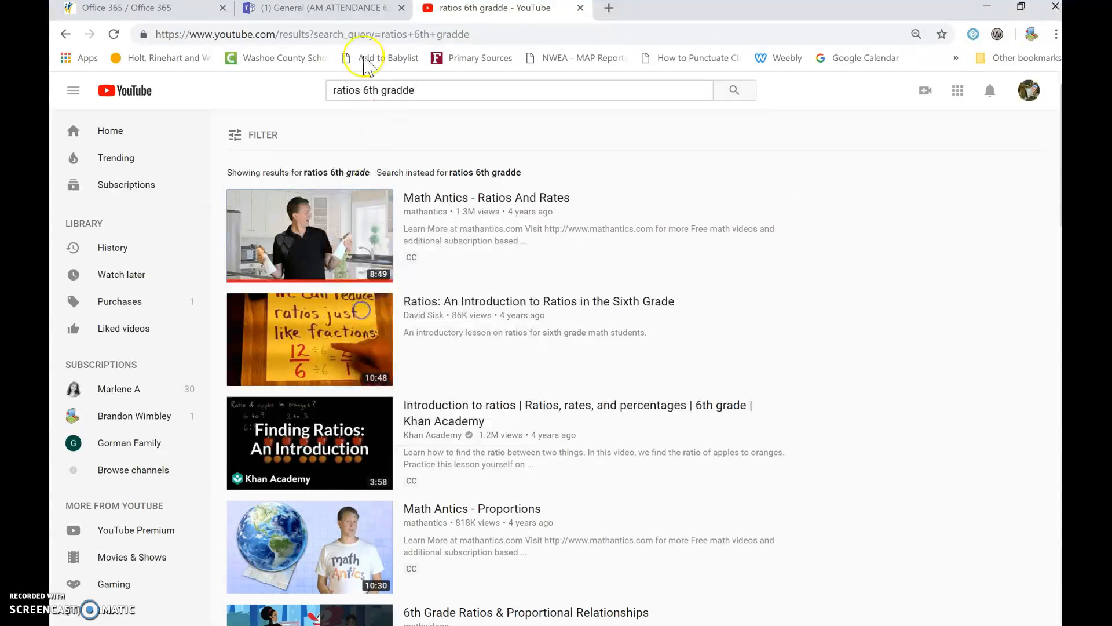
{"action": "left_click", "coordinate": [333, 11]}
{"action": "left_click", "coordinate": [522, 539]}
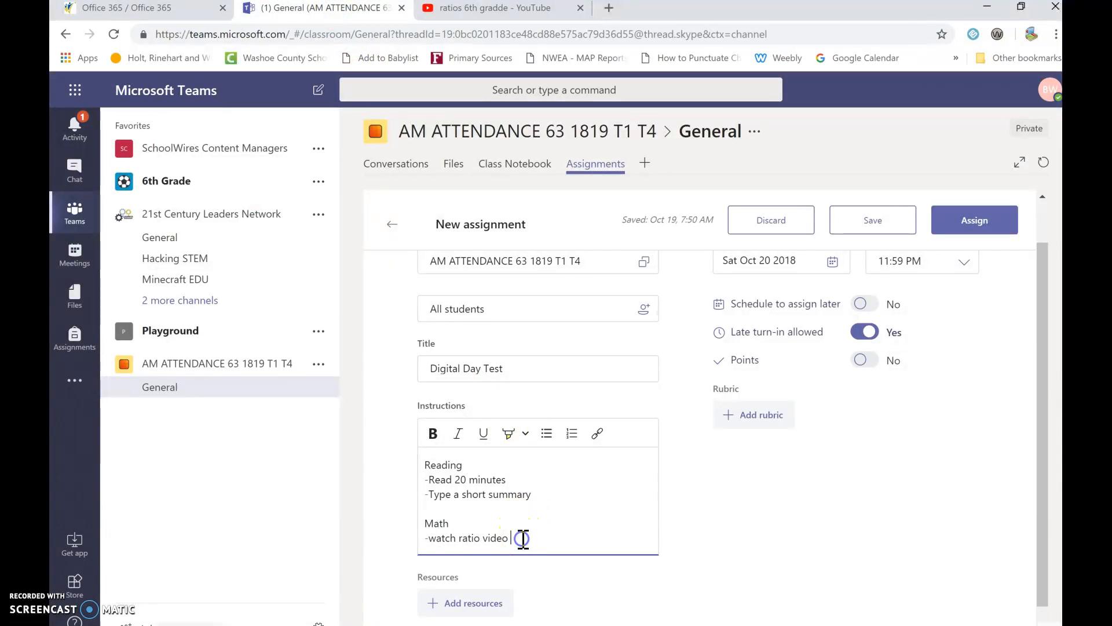
{"action": "key", "text": "ctrl+v"}
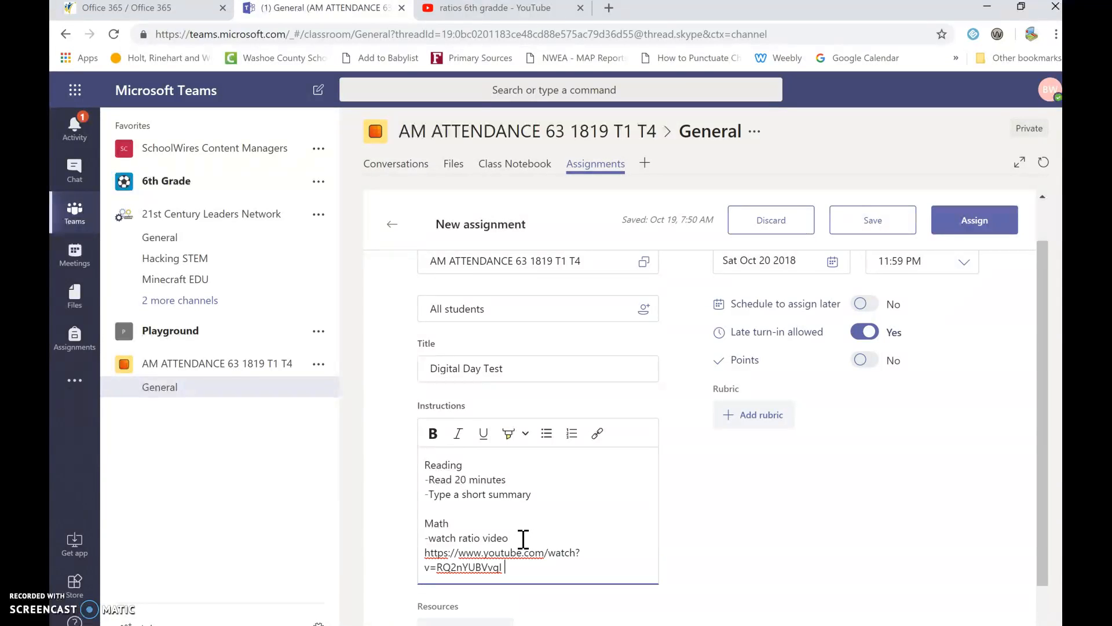
- Add the line "-Submit one problem" below the video link in the Math instructions
{"action": "key", "text": "Return"}
{"action": "key", "text": "Return"}
{"action": "key", "text": "BackSpace"}
{"action": "scroll", "coordinate": [697, 524], "scroll_direction": "down", "scroll_amount": 1}
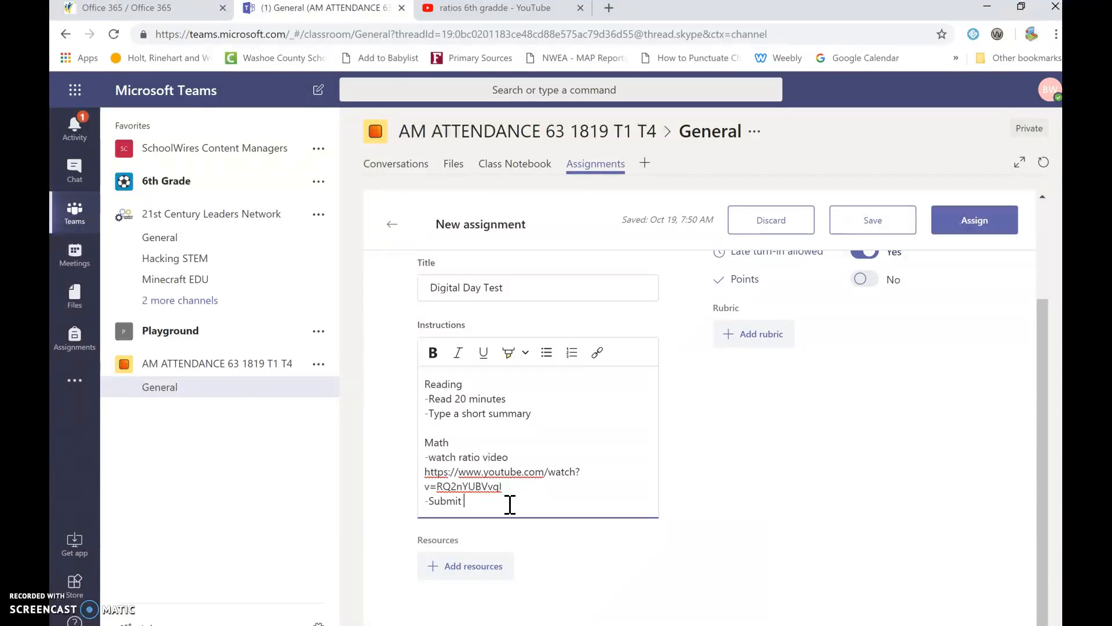
{"action": "type", "text": "blem"}
{"action": "left_click", "coordinate": [536, 511]}
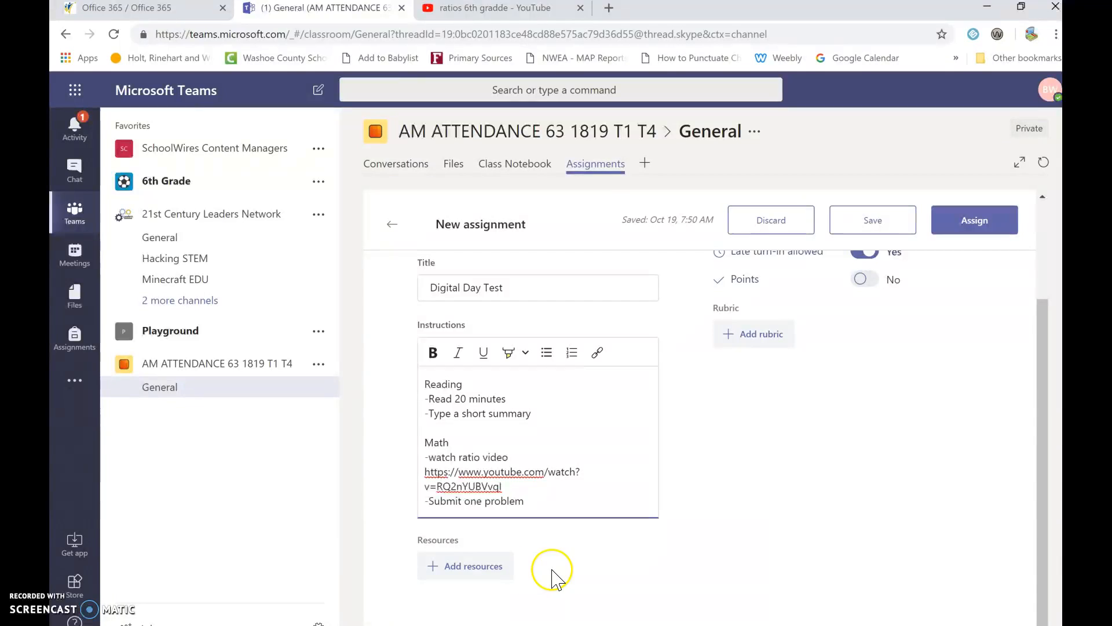
- Attach Animals.docx from OneDrive as a resource for the assignment
{"action": "left_click", "coordinate": [500, 567]}
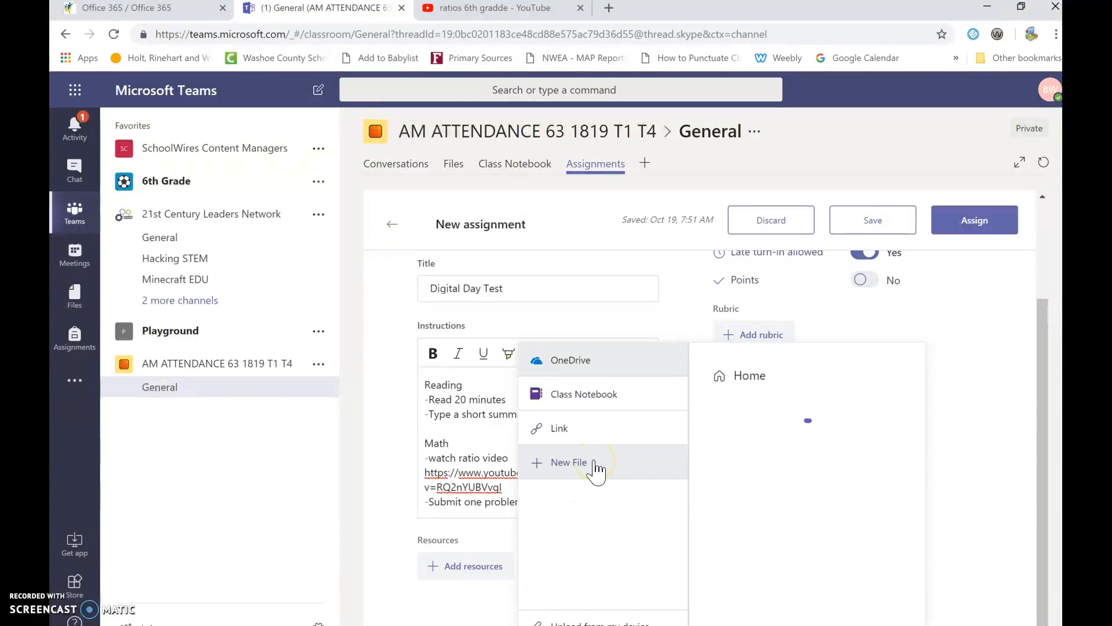
{"action": "scroll", "coordinate": [782, 457], "scroll_direction": "down", "scroll_amount": 1}
{"action": "scroll", "coordinate": [782, 458], "scroll_direction": "down", "scroll_amount": 7}
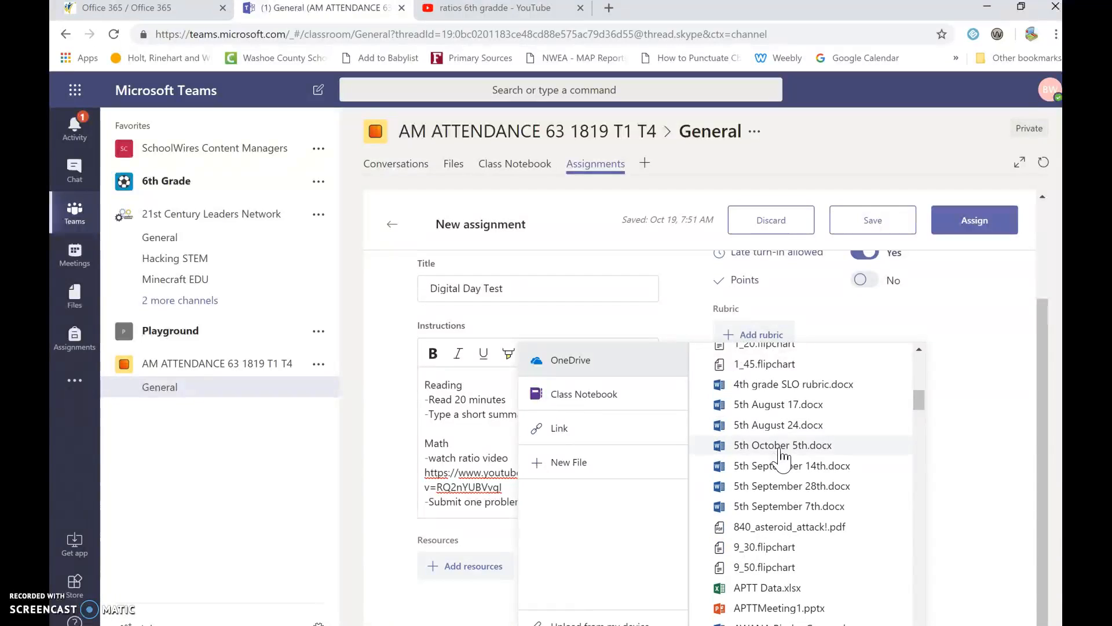
{"action": "scroll", "coordinate": [782, 455], "scroll_direction": "down", "scroll_amount": 1}
{"action": "scroll", "coordinate": [782, 455], "scroll_direction": "up", "scroll_amount": 1}
{"action": "scroll", "coordinate": [782, 456], "scroll_direction": "down", "scroll_amount": 2}
{"action": "scroll", "coordinate": [782, 458], "scroll_direction": "down", "scroll_amount": 2}
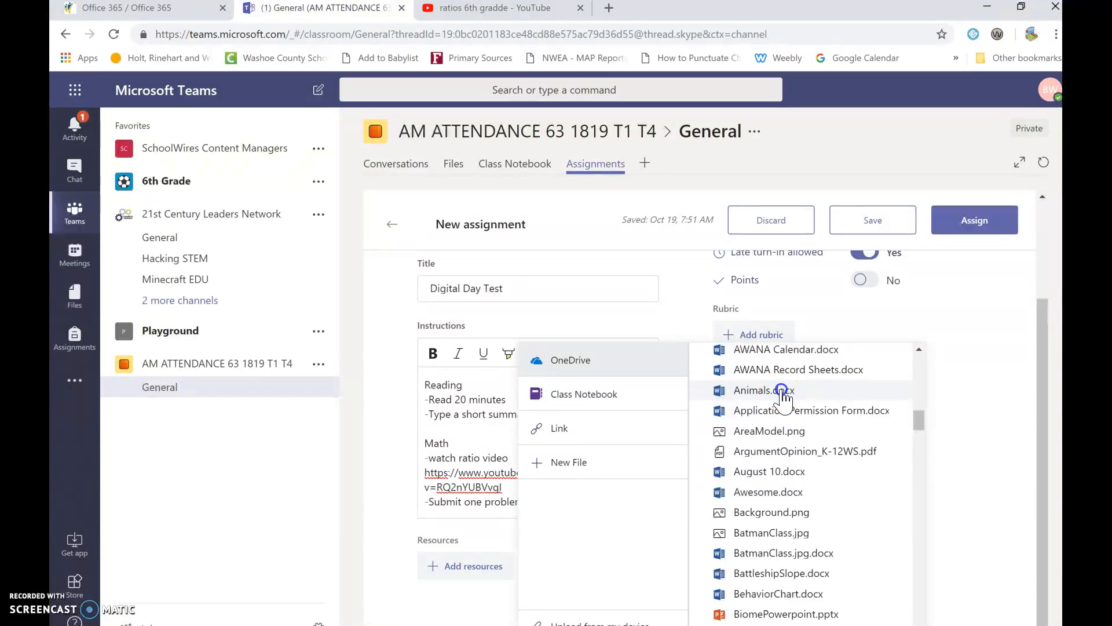
{"action": "left_click", "coordinate": [782, 391]}
- Add a paragraph at the end of the instructions: "Look at the Animals Resource. Whioch animal was most important to ancient civilizations"
{"action": "left_click", "coordinate": [546, 498]}
{"action": "key", "text": "Return"}
{"action": "key", "text": "Return"}
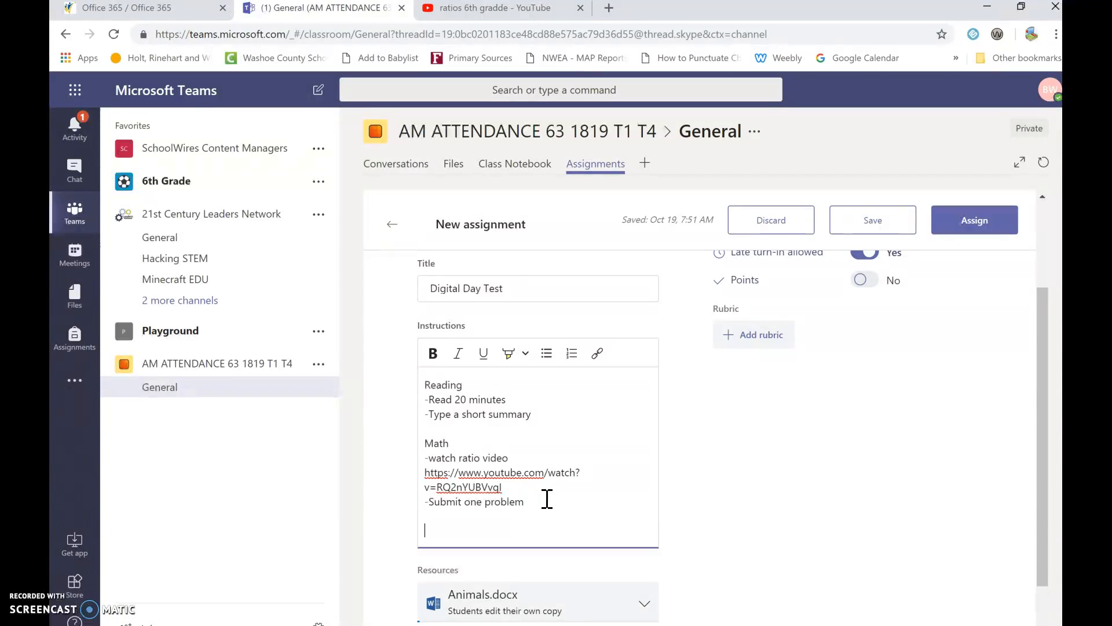
{"action": "type", "text": "Look at the Animals Resource"}
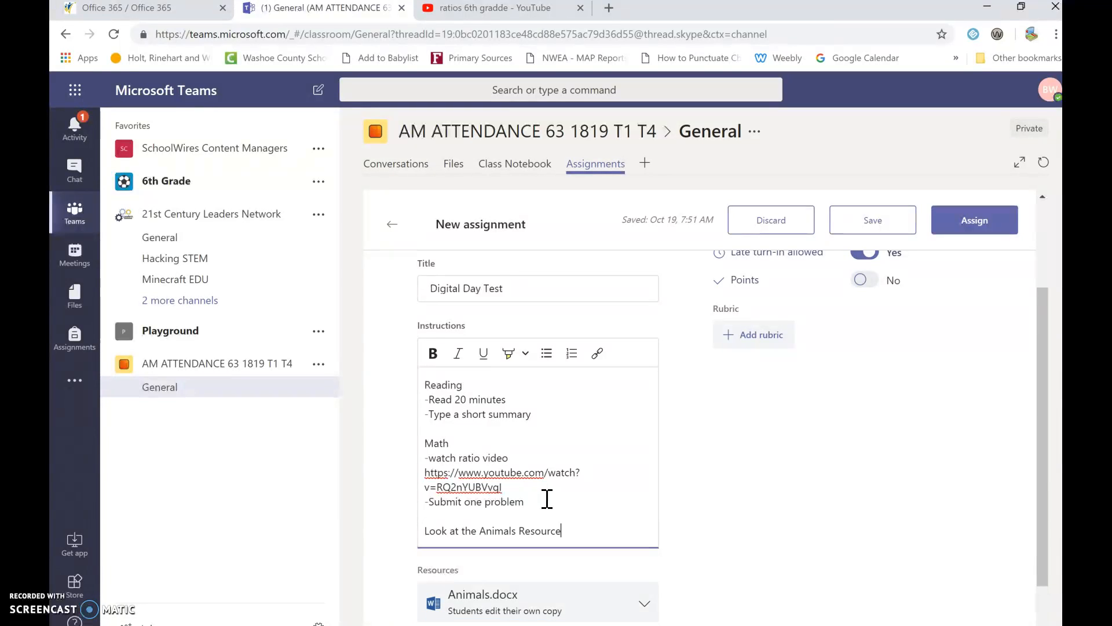
{"action": "type", "text": "imal was most im"}
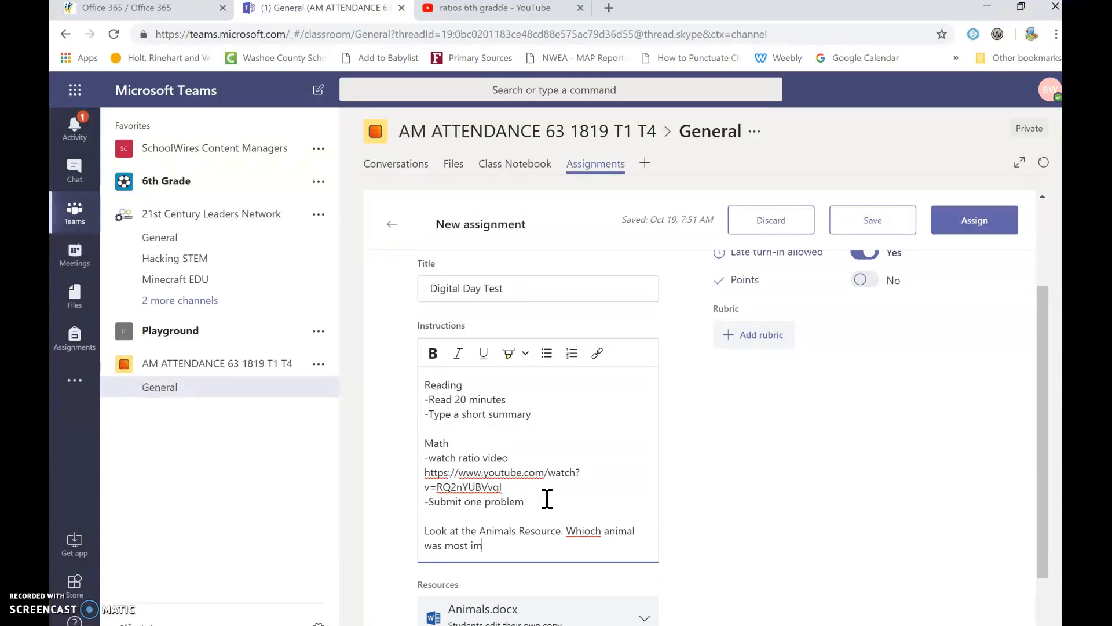
{"action": "type", "text": "ient civilizations"}
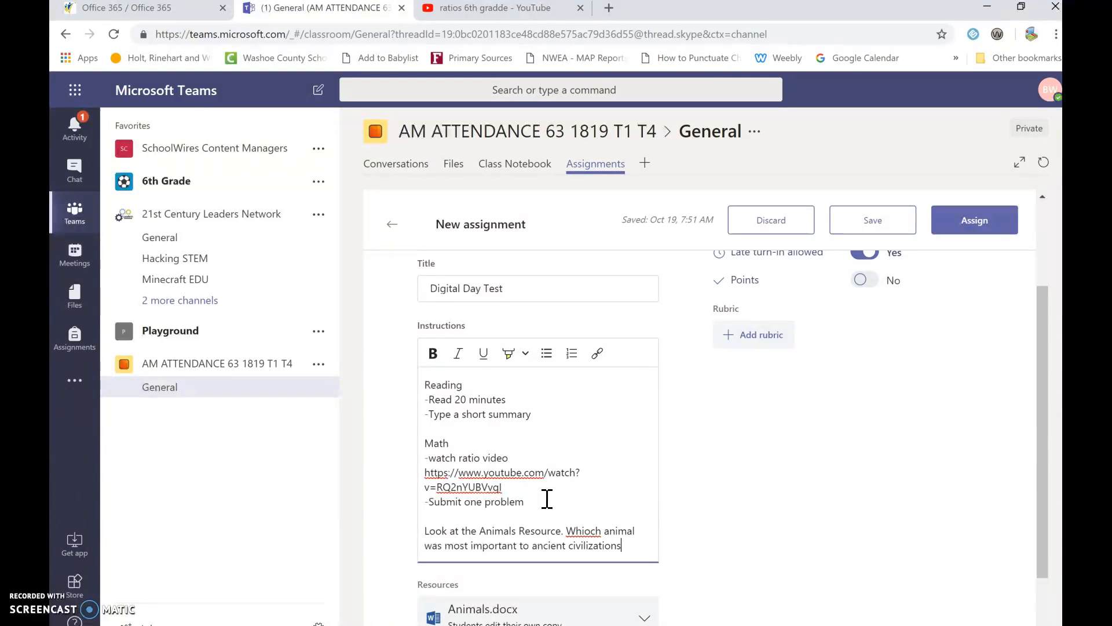
- End the animal question with a question mark and add "Respond by submitting a word document." to the instructions
{"action": "key", "text": "Return"}
{"action": "type", "text": "REspond"}
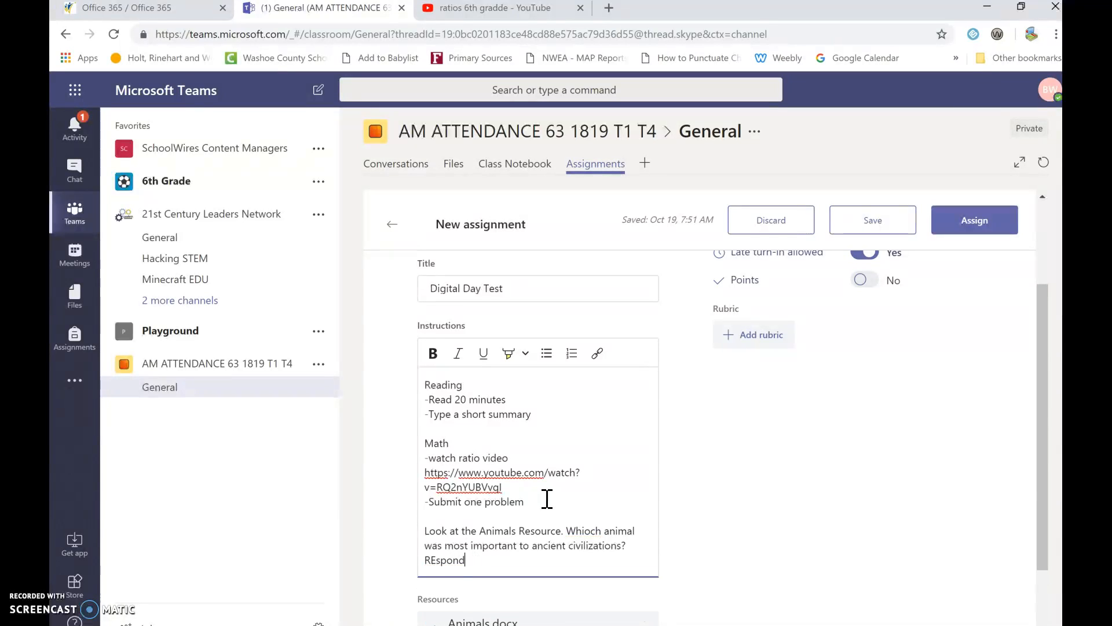
{"action": "key", "text": "BackSpace"}
{"action": "key", "text": "BackSpace"}
{"action": "key", "text": "BackSpace"}
{"action": "key", "text": "BackSpace"}
{"action": "type", "text": "spond by submitting a wor"}
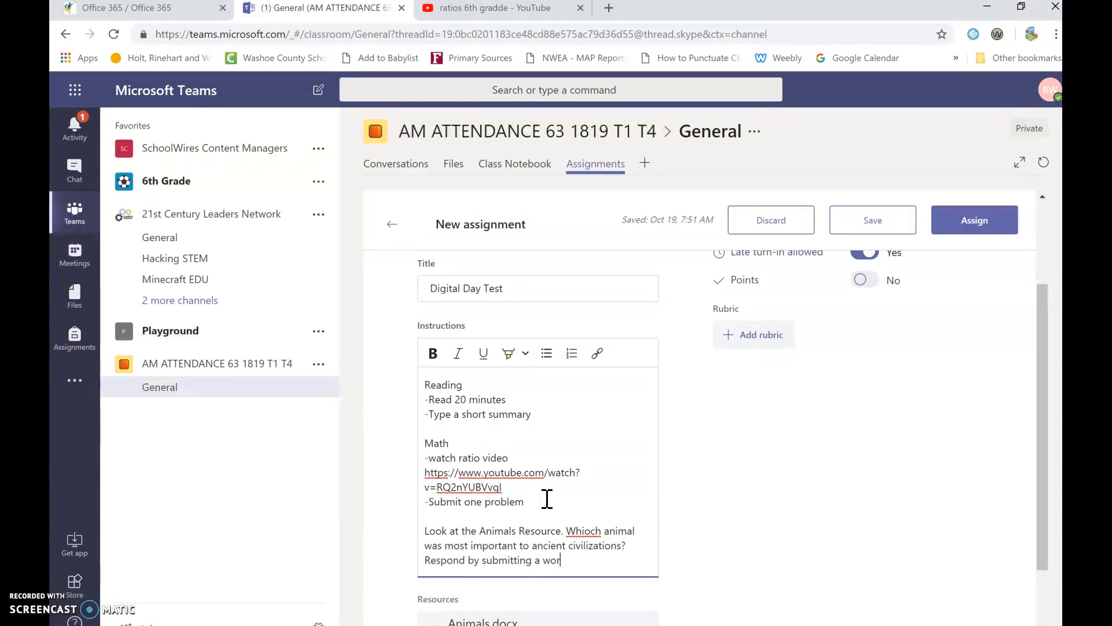
{"action": "type", "text": "d document."}
- Correct the misspelled word "Whioch" to "Which" in the assignment instructions
{"action": "right_click", "coordinate": [579, 532]}
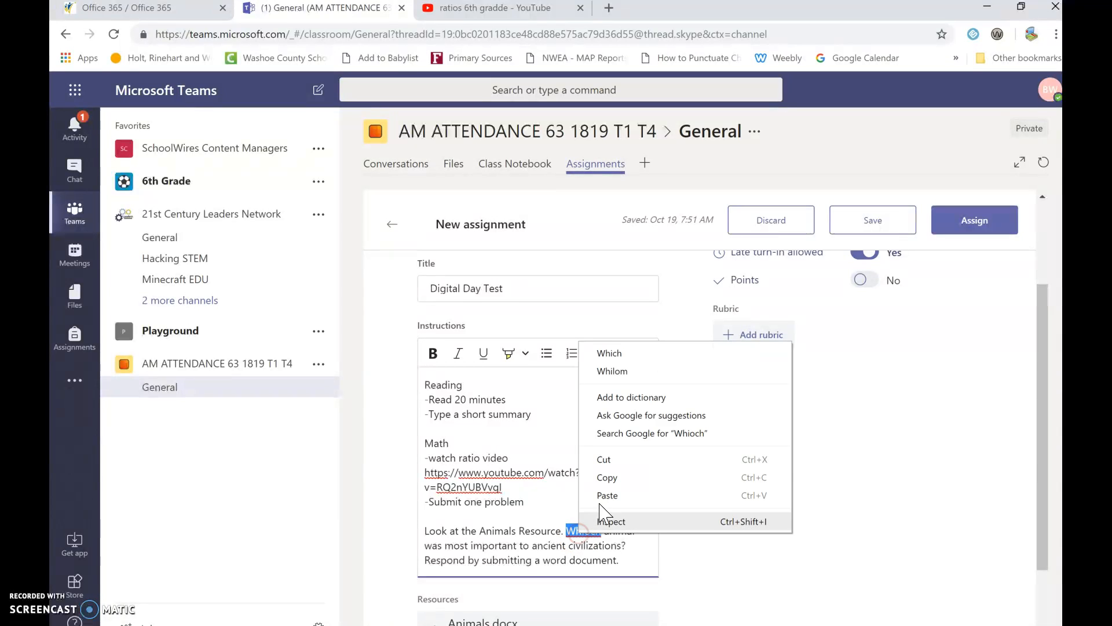
{"action": "left_click", "coordinate": [606, 353]}
{"action": "scroll", "coordinate": [717, 556], "scroll_direction": "down", "scroll_amount": 2}
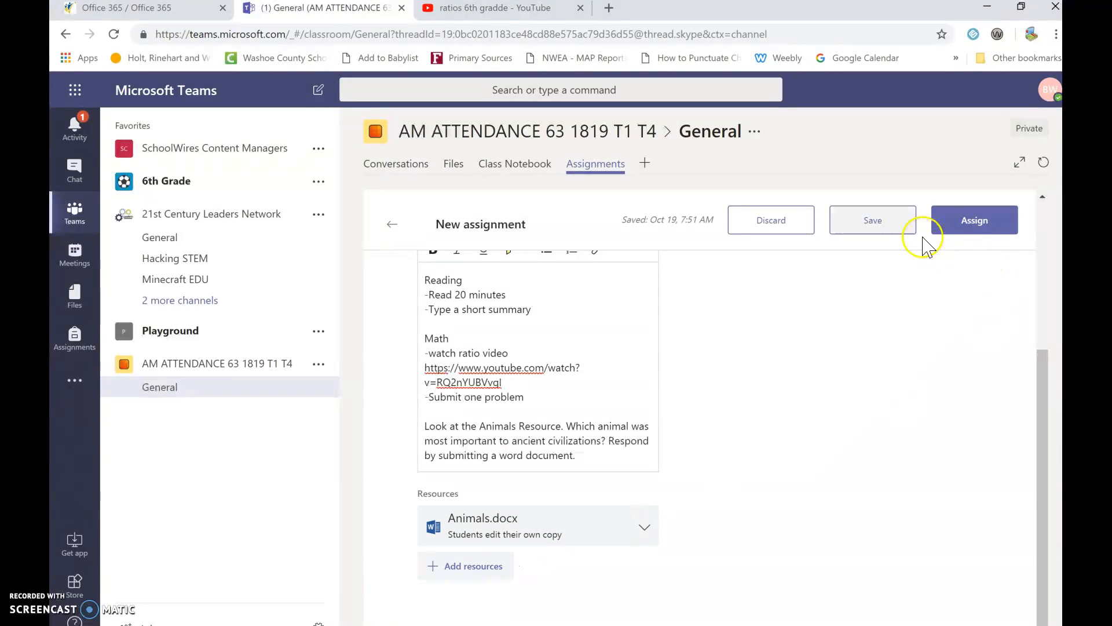
- Set the assignment's due date to Tue Oct 23 2018
{"action": "scroll", "coordinate": [558, 413], "scroll_direction": "up", "scroll_amount": 4}
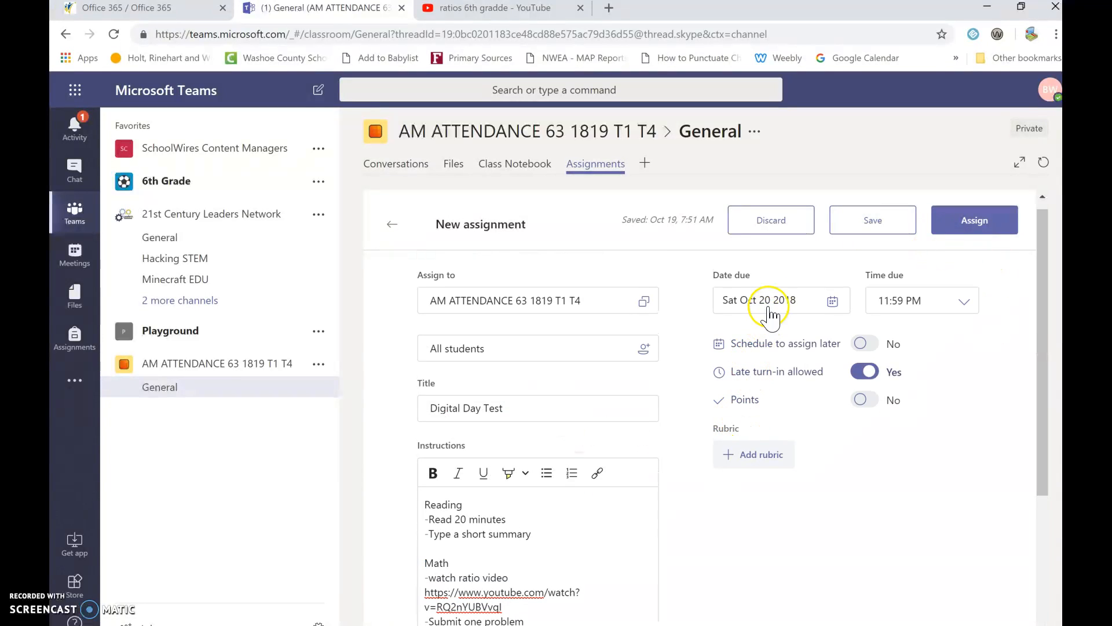
{"action": "left_click", "coordinate": [775, 302]}
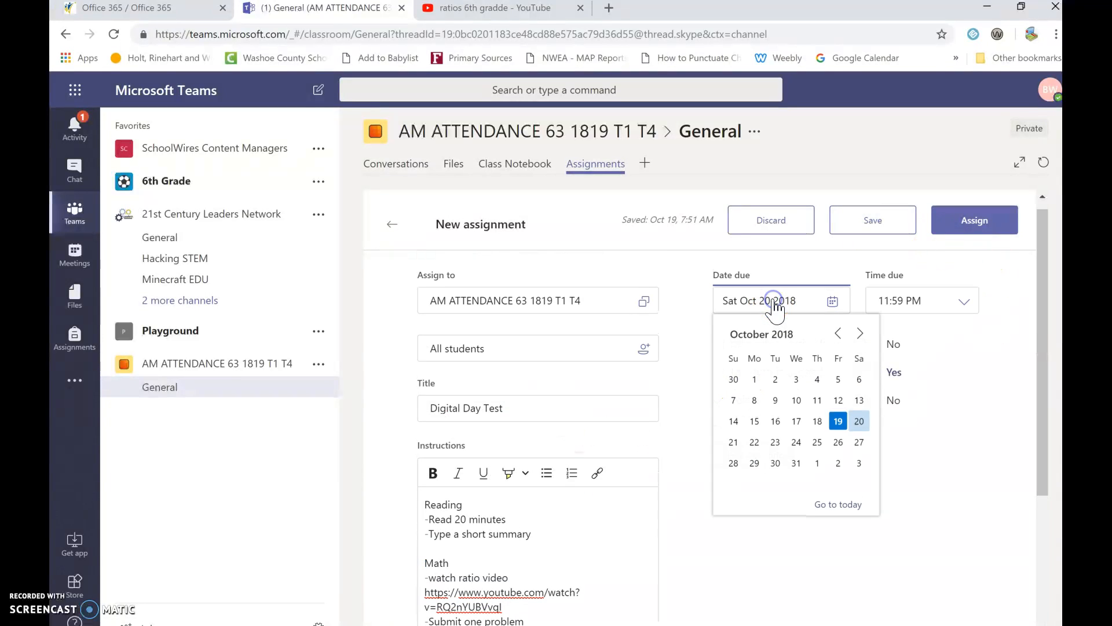
{"action": "left_click", "coordinate": [786, 446]}
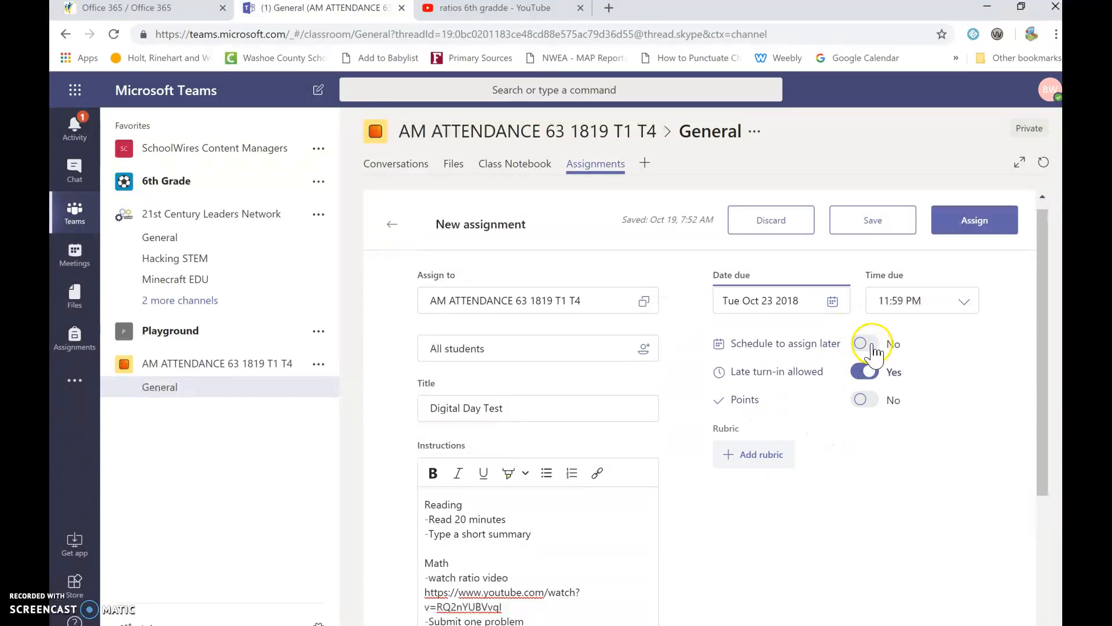
- Try out the assign-later scheduling and points options, and restore both to No with late turn-in still allowed
{"action": "left_click", "coordinate": [873, 346]}
{"action": "left_click", "coordinate": [874, 346]}
{"action": "left_click", "coordinate": [869, 375]}
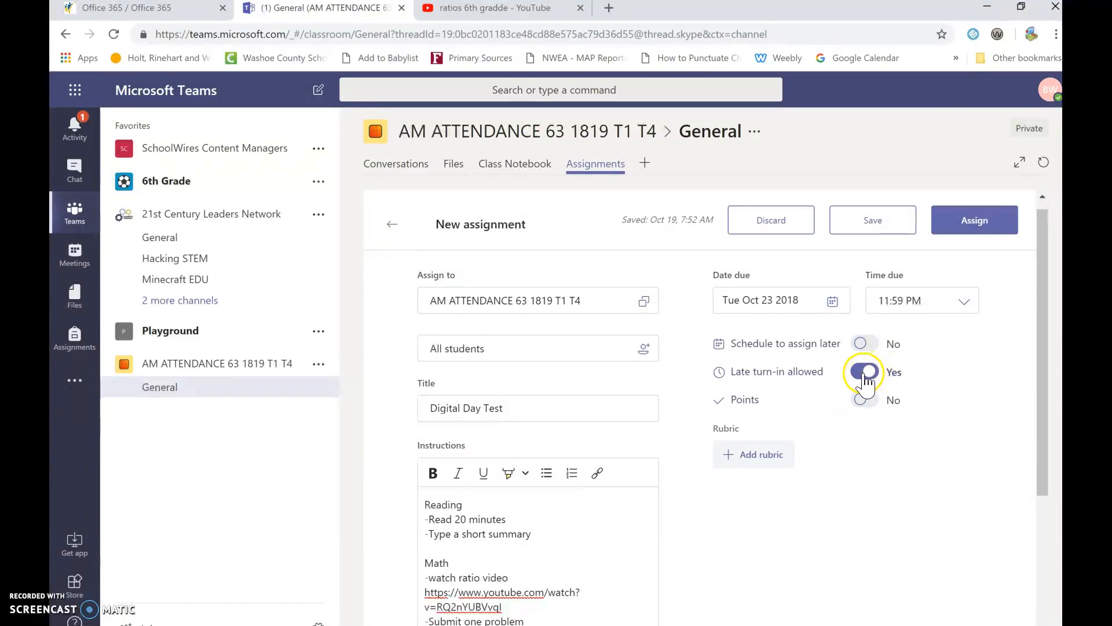
{"action": "left_click", "coordinate": [869, 405]}
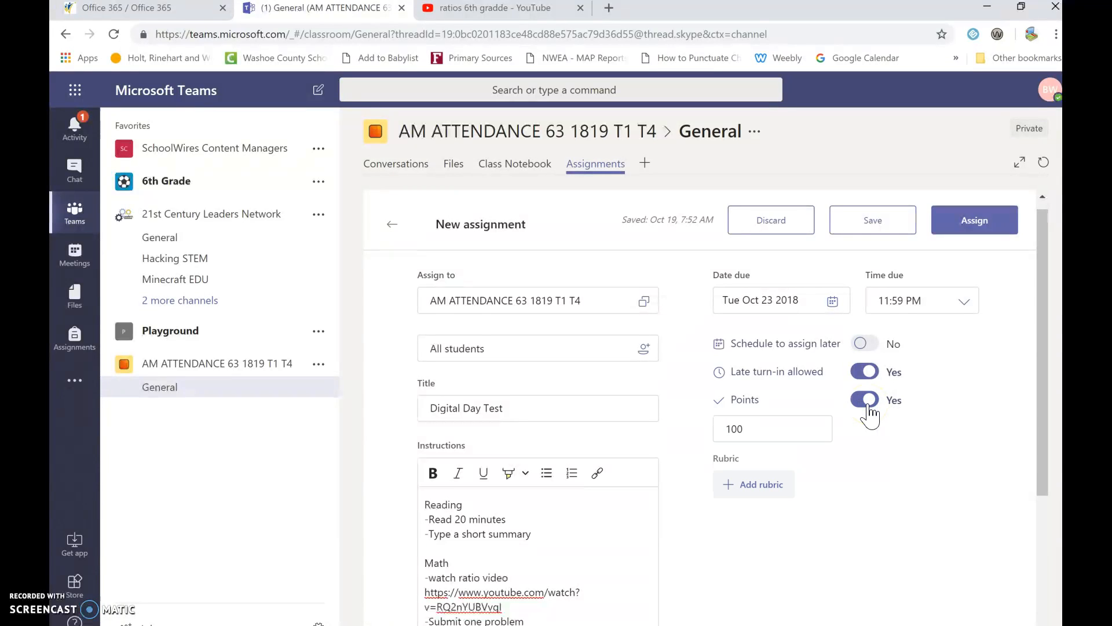
{"action": "left_click", "coordinate": [868, 405]}
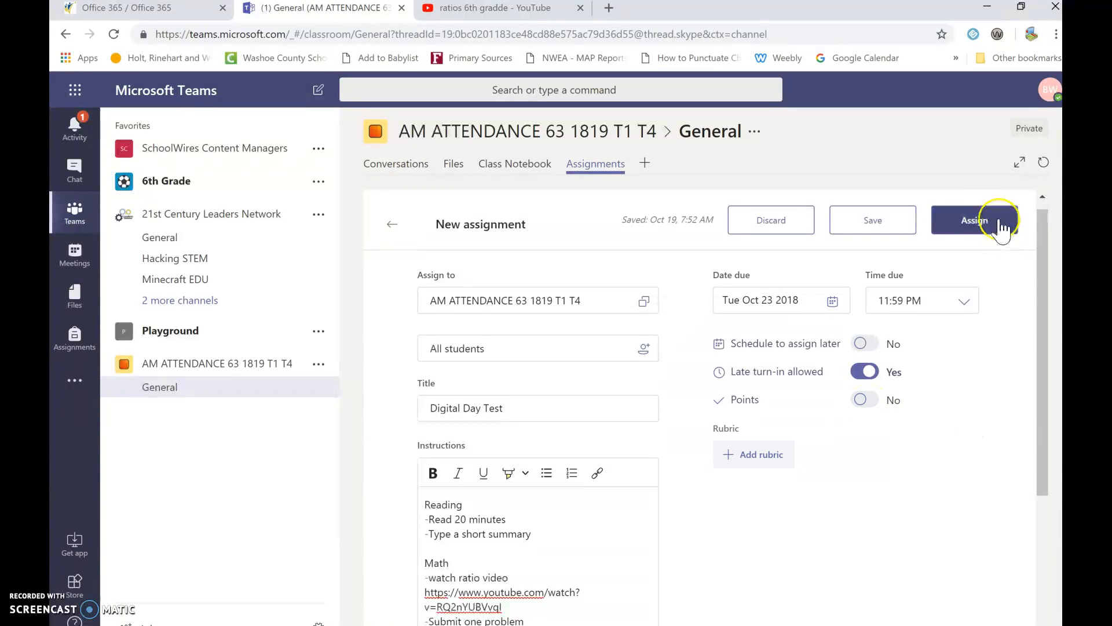
- Assign the finished Digital Day Test to all students in the AM ATTENDANCE 63 1819 T1 T4 team
{"action": "left_click", "coordinate": [897, 223]}
{"action": "left_click", "coordinate": [988, 225]}
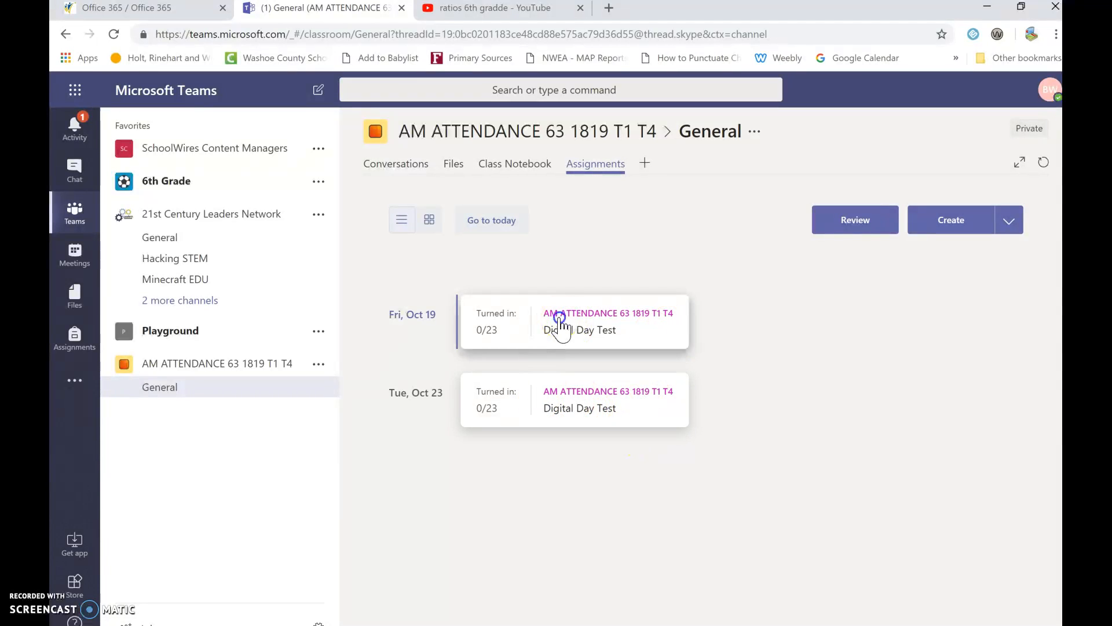
- Delete the older Digital Day Test assignment due Fri, Oct 19
{"action": "left_click", "coordinate": [559, 315]}
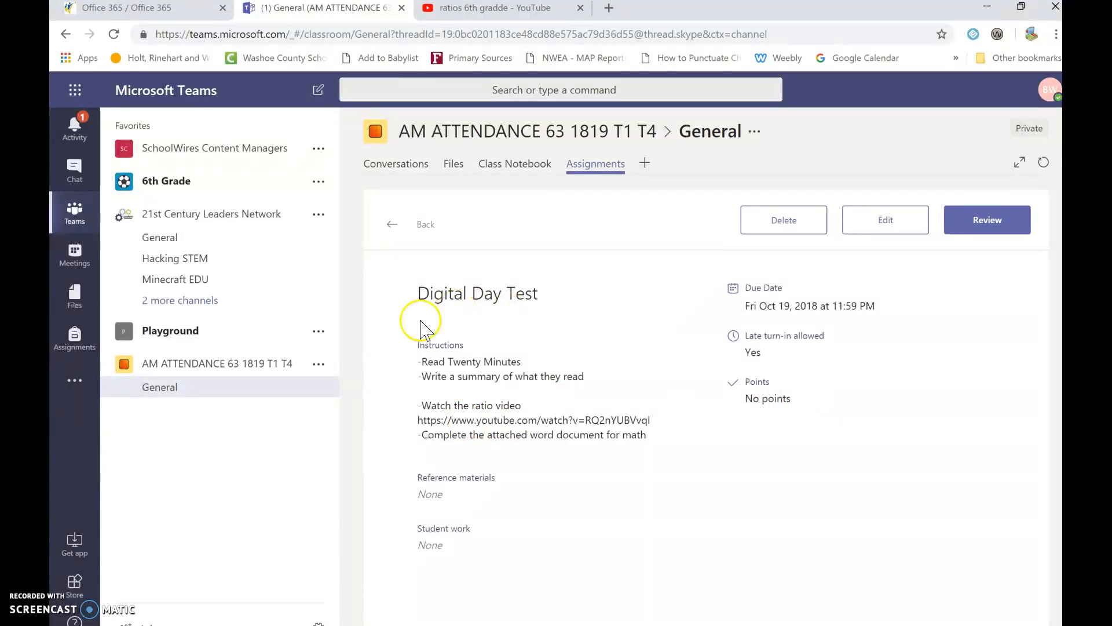
{"action": "left_click", "coordinate": [795, 220]}
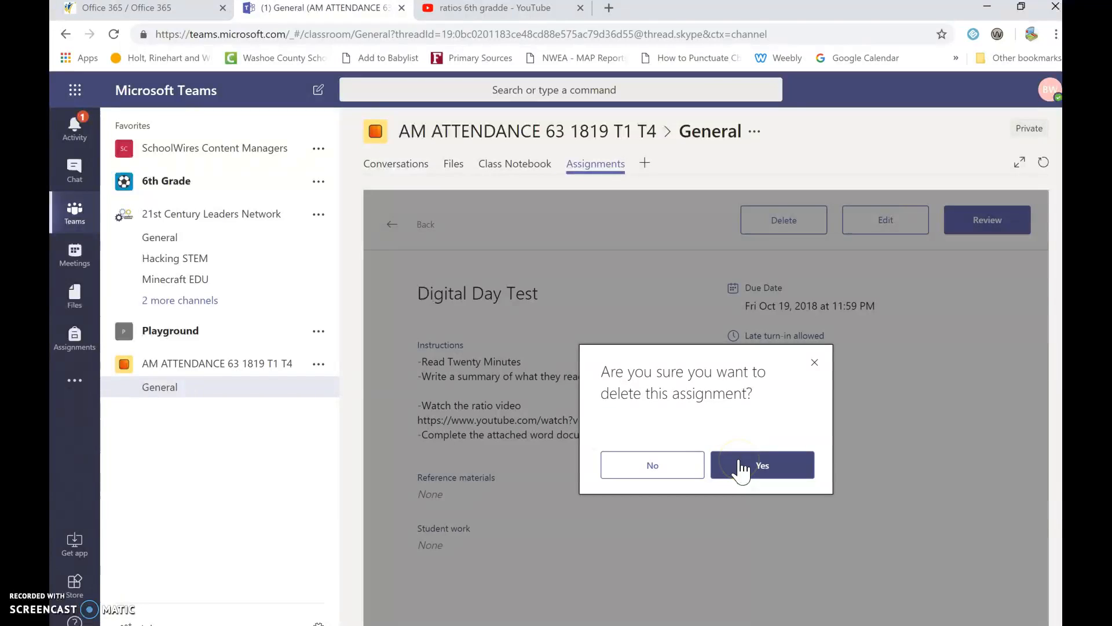
{"action": "left_click", "coordinate": [740, 463]}
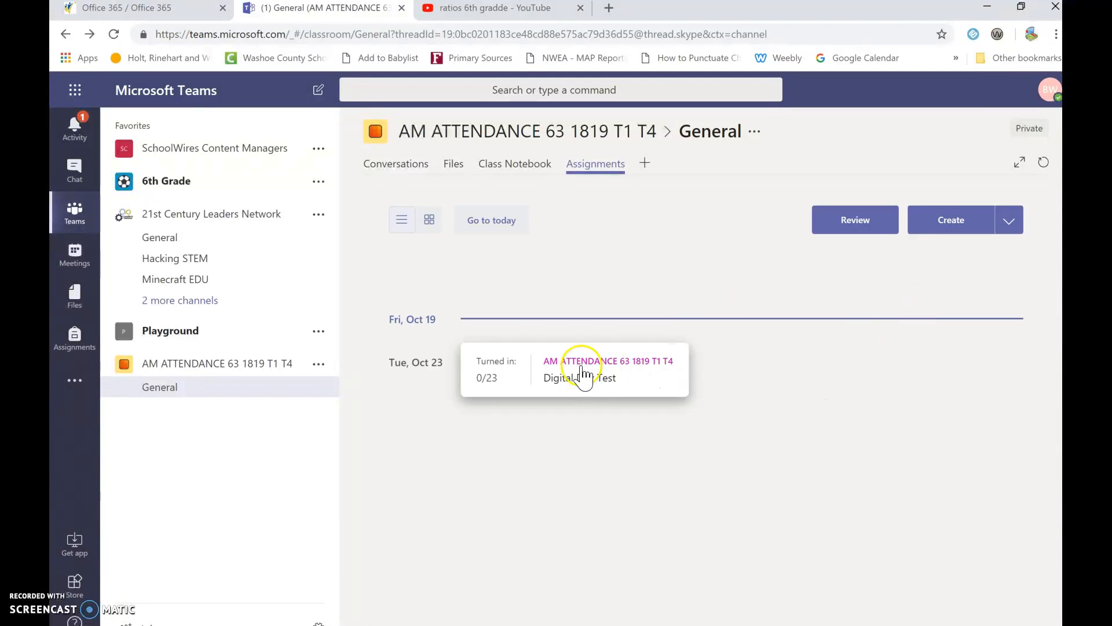
- Open the Digital Day Test due Tue, Oct 23 to view its details, bring up its delete confirmation and dismiss it
{"action": "left_click", "coordinate": [583, 371]}
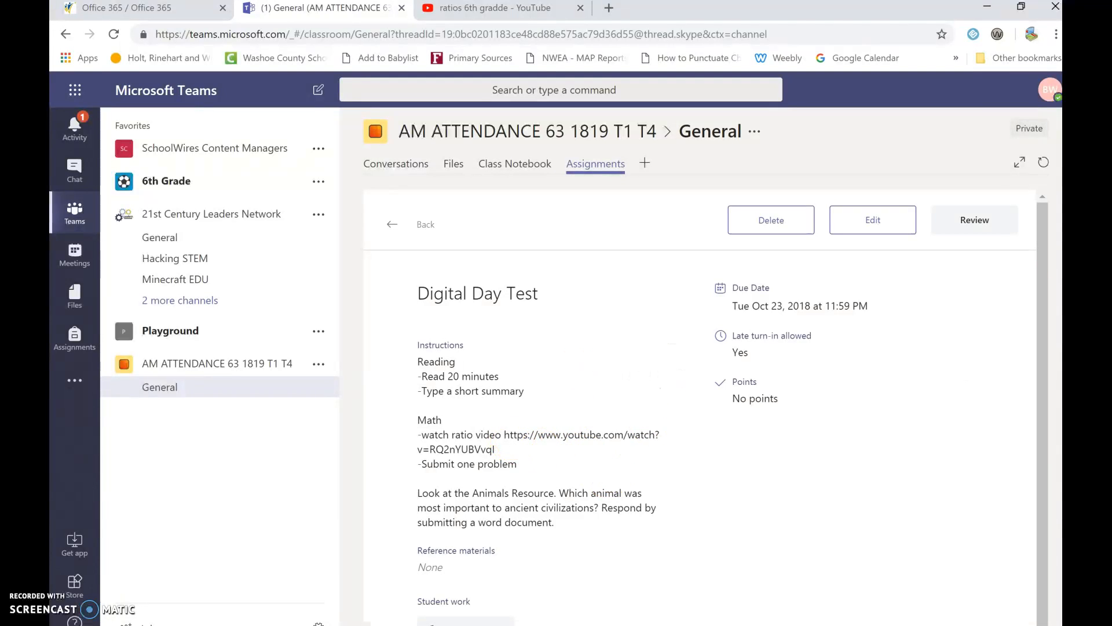
{"action": "left_click", "coordinate": [793, 225]}
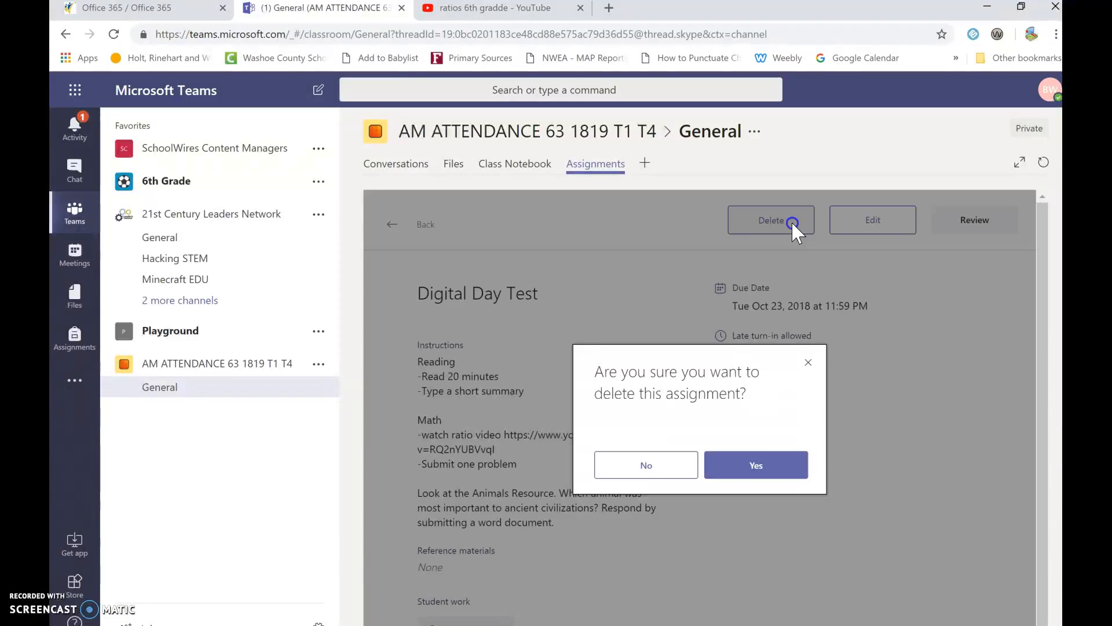
{"action": "left_click", "coordinate": [809, 363]}
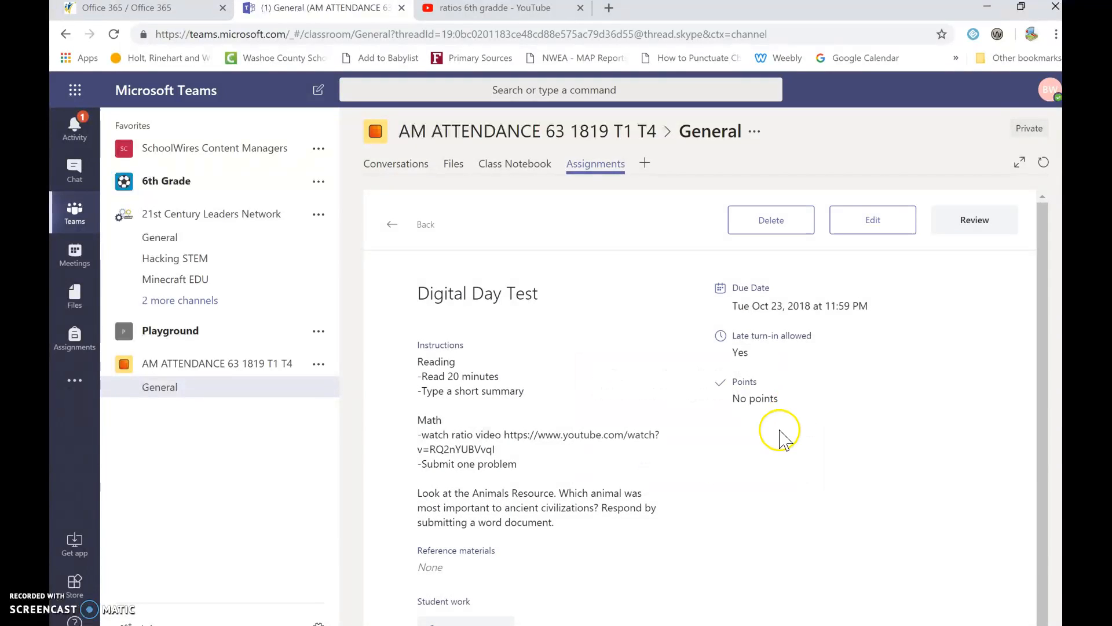